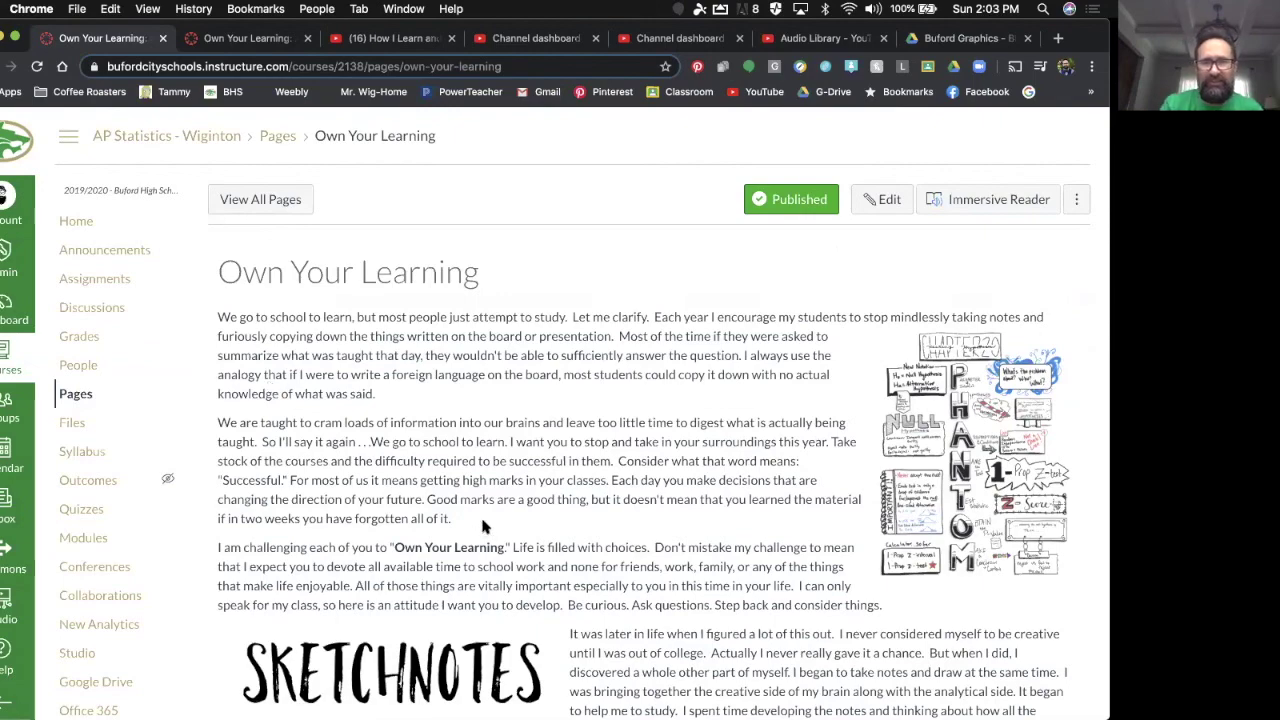
# Step: Examine the Own Your Learning page for how its images sit beside the wrapped text and above the embedded video
pyautogui.scroll(-2, 482, 520)
pyautogui.scroll(-7, 482, 526)
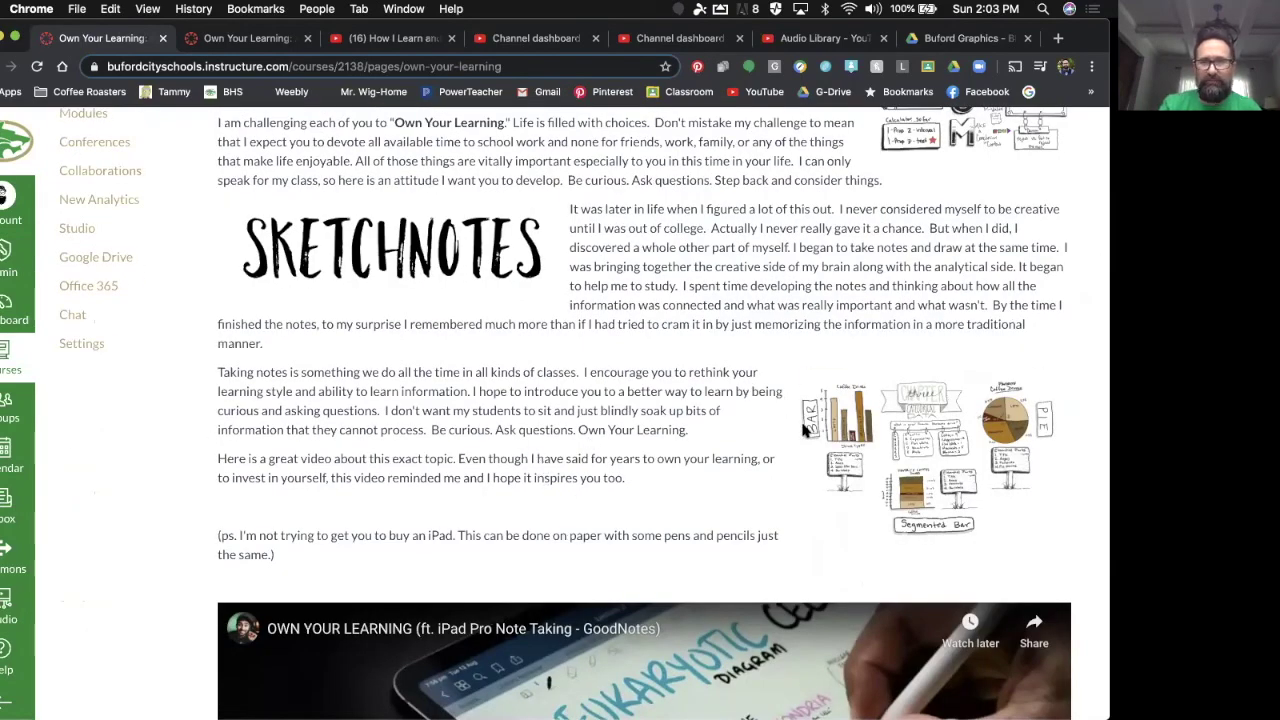
pyautogui.scroll(5, 552, 316)
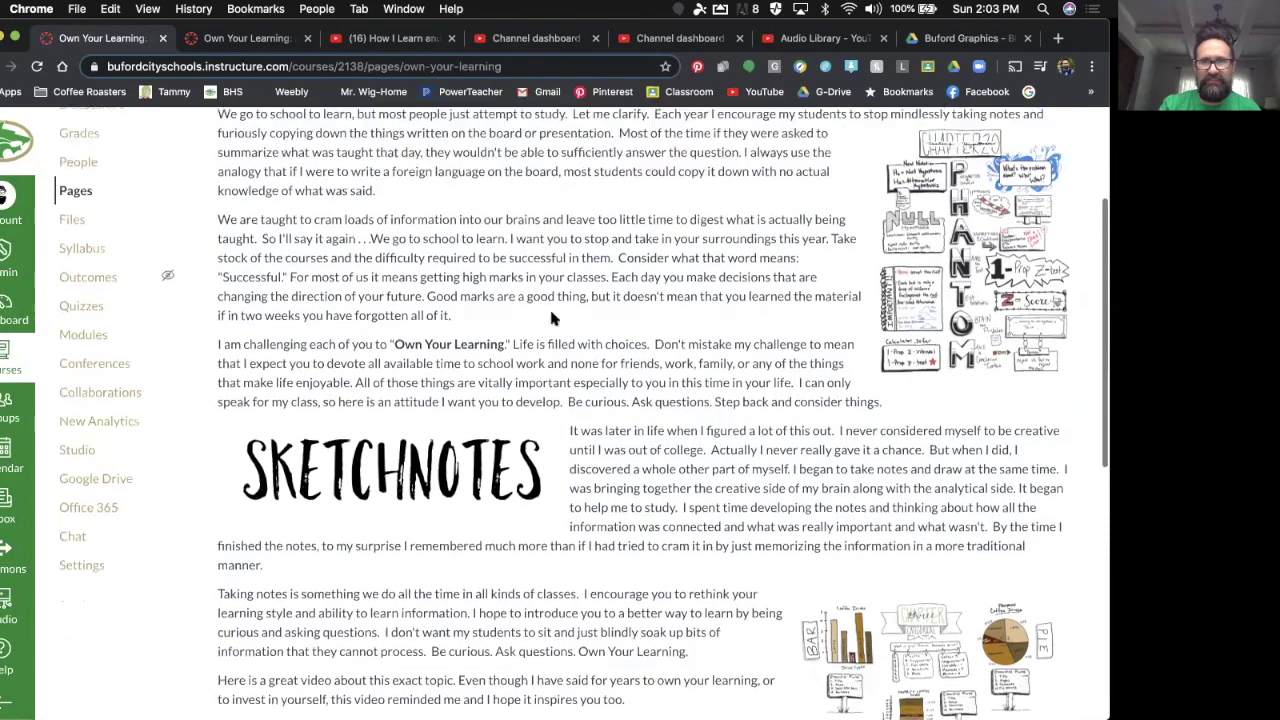
pyautogui.scroll(2, 781, 299)
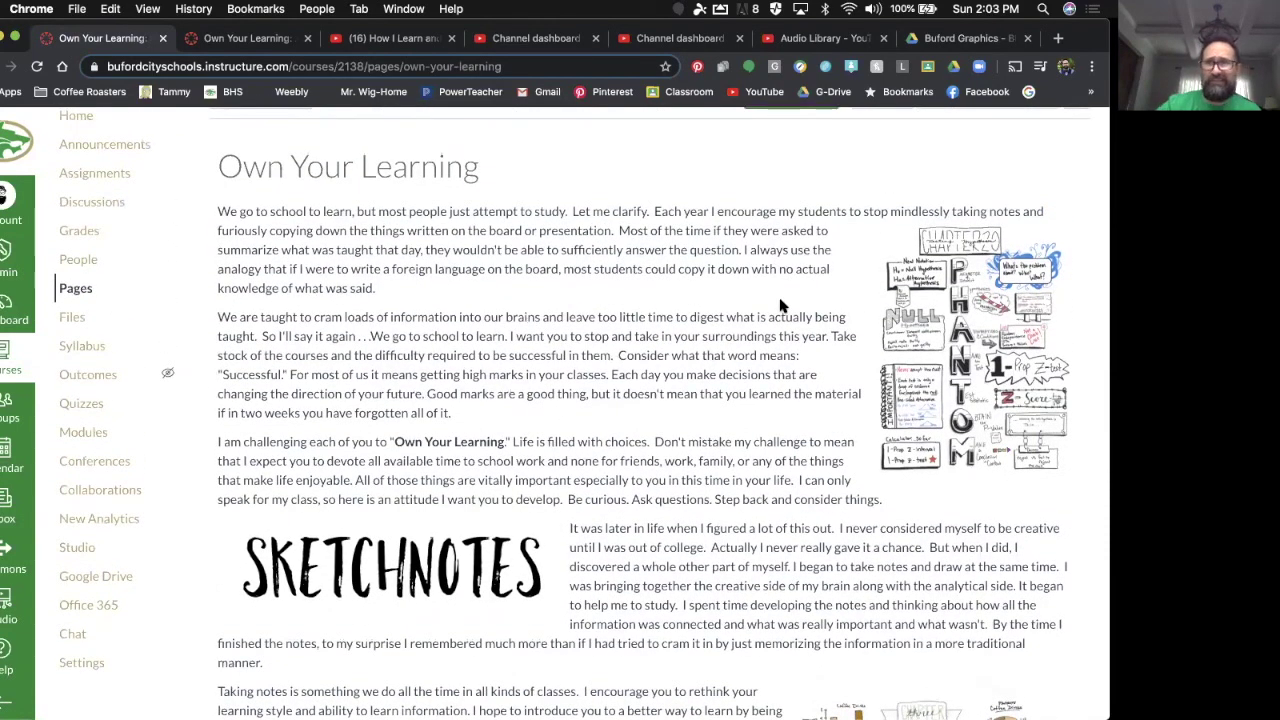
pyautogui.scroll(-6, 744, 425)
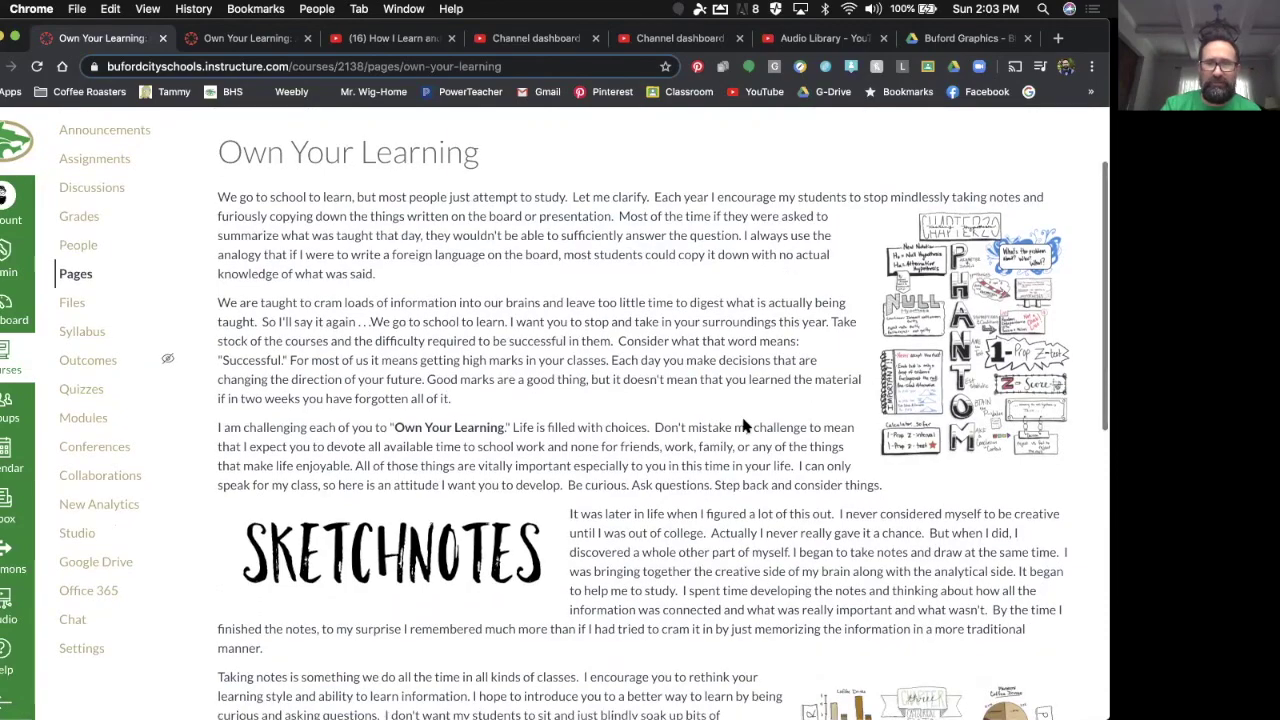
pyautogui.scroll(-4, 743, 425)
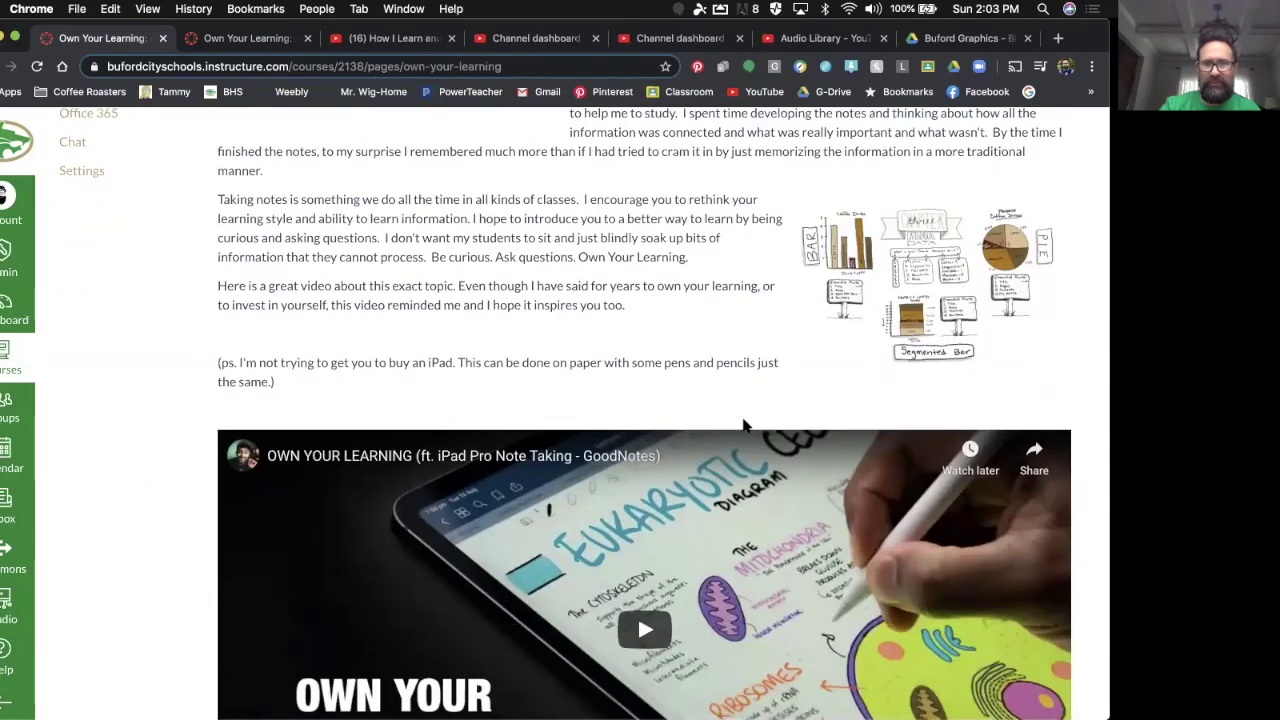
pyautogui.scroll(-1, 744, 425)
pyautogui.scroll(15, 740, 420)
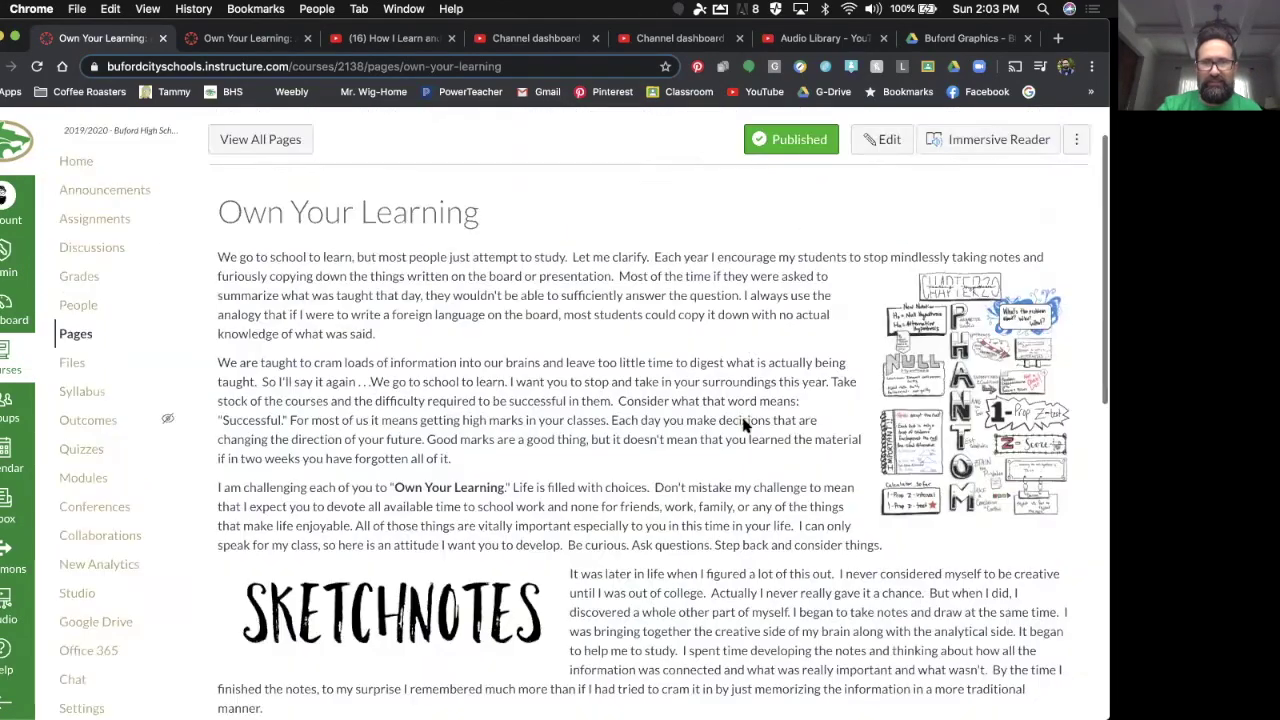
# Step: Open the Practice Page from the course's page list for editing
pyautogui.click(296, 208)
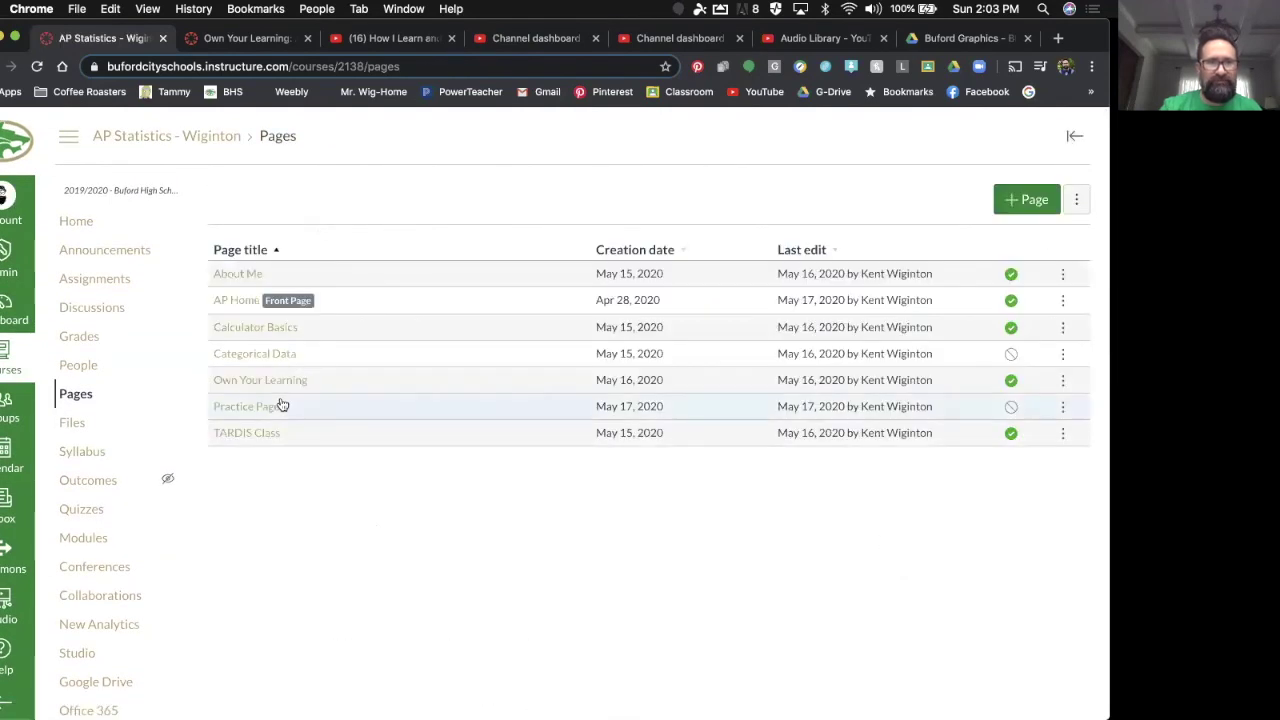
pyautogui.click(275, 408)
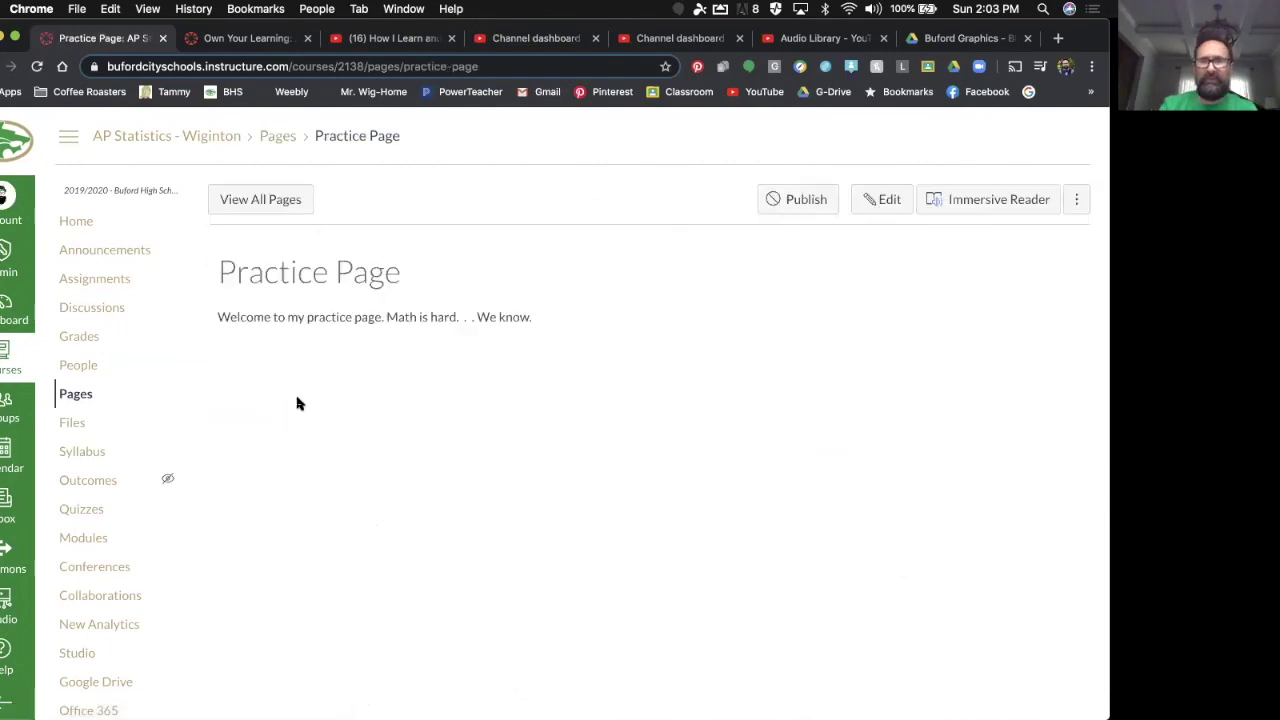
pyautogui.click(880, 200)
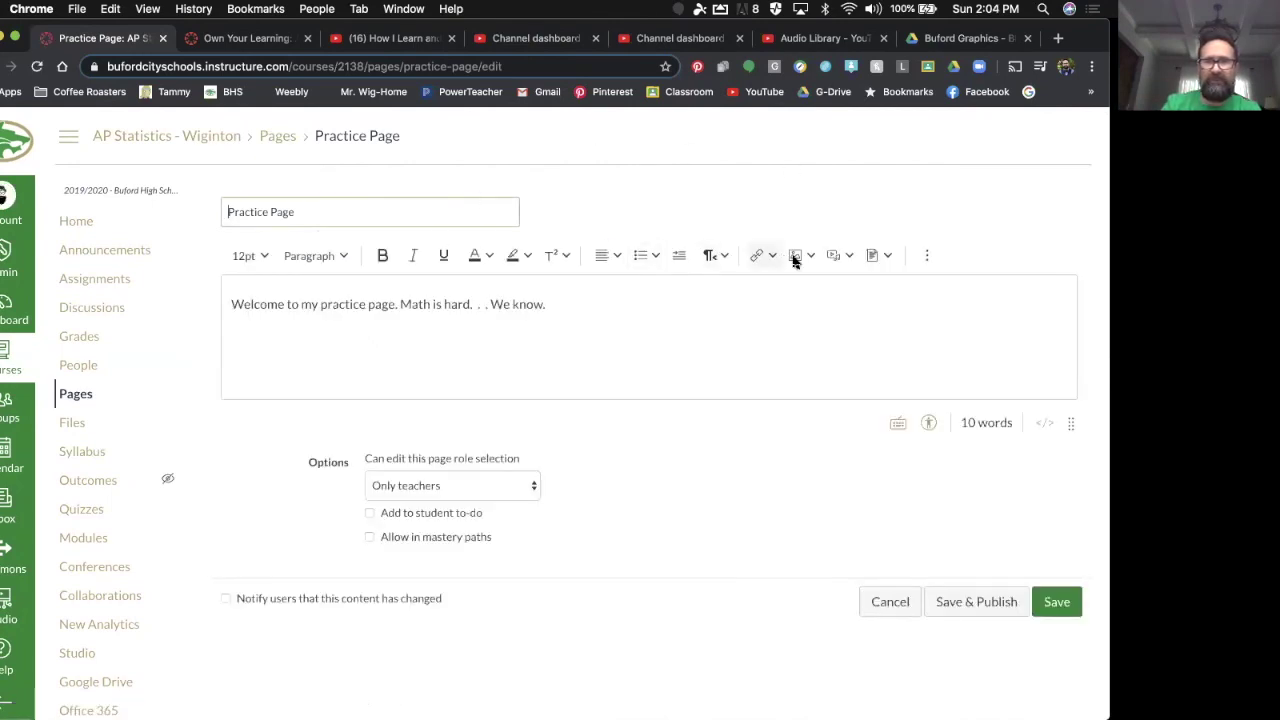
# Step: Upload math-maths.jpg from the computer's Web Design folder and insert it in front of the "Welcome to my practice page" text
pyautogui.click(228, 302)
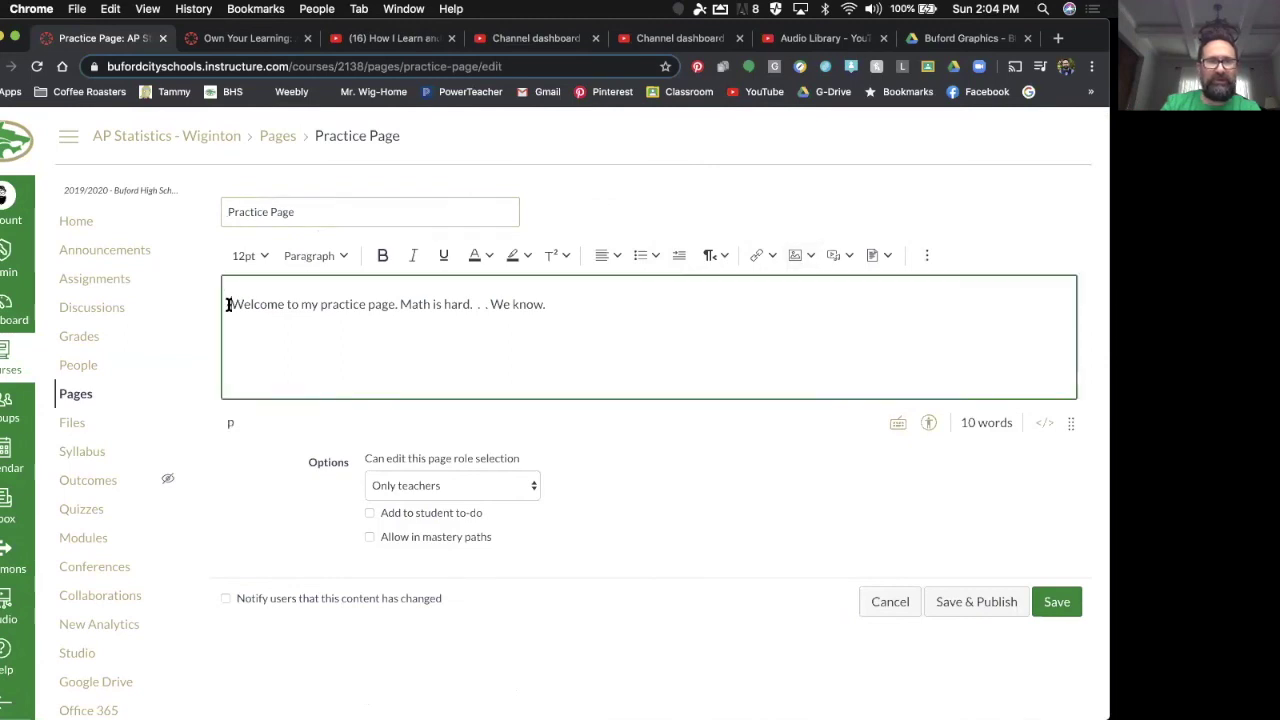
pyautogui.click(812, 255)
pyautogui.click(816, 287)
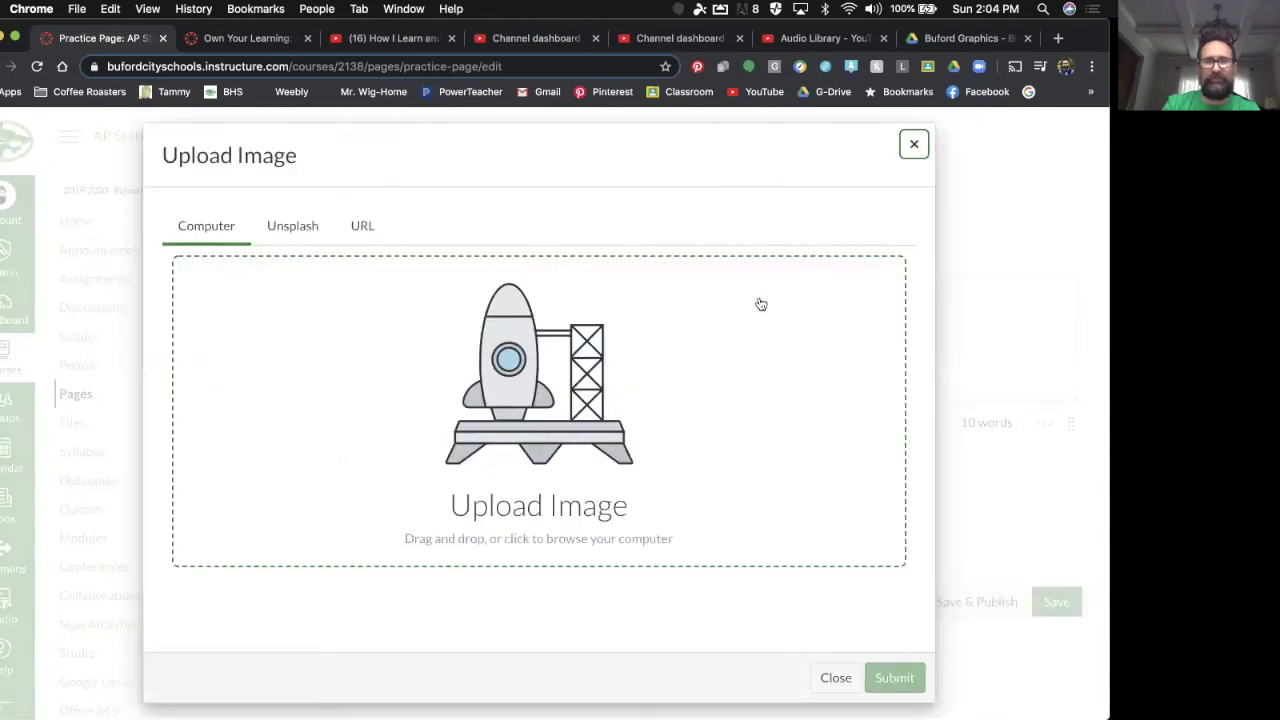
pyautogui.click(580, 380)
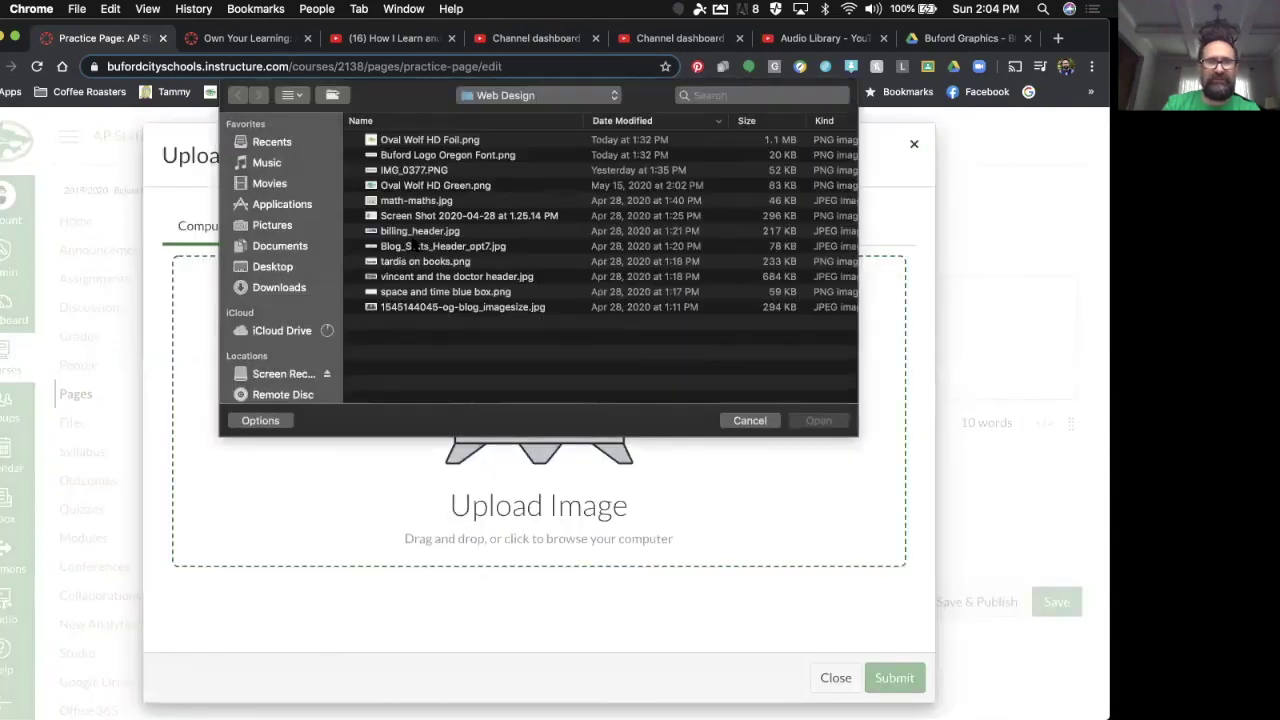
pyautogui.click(414, 202)
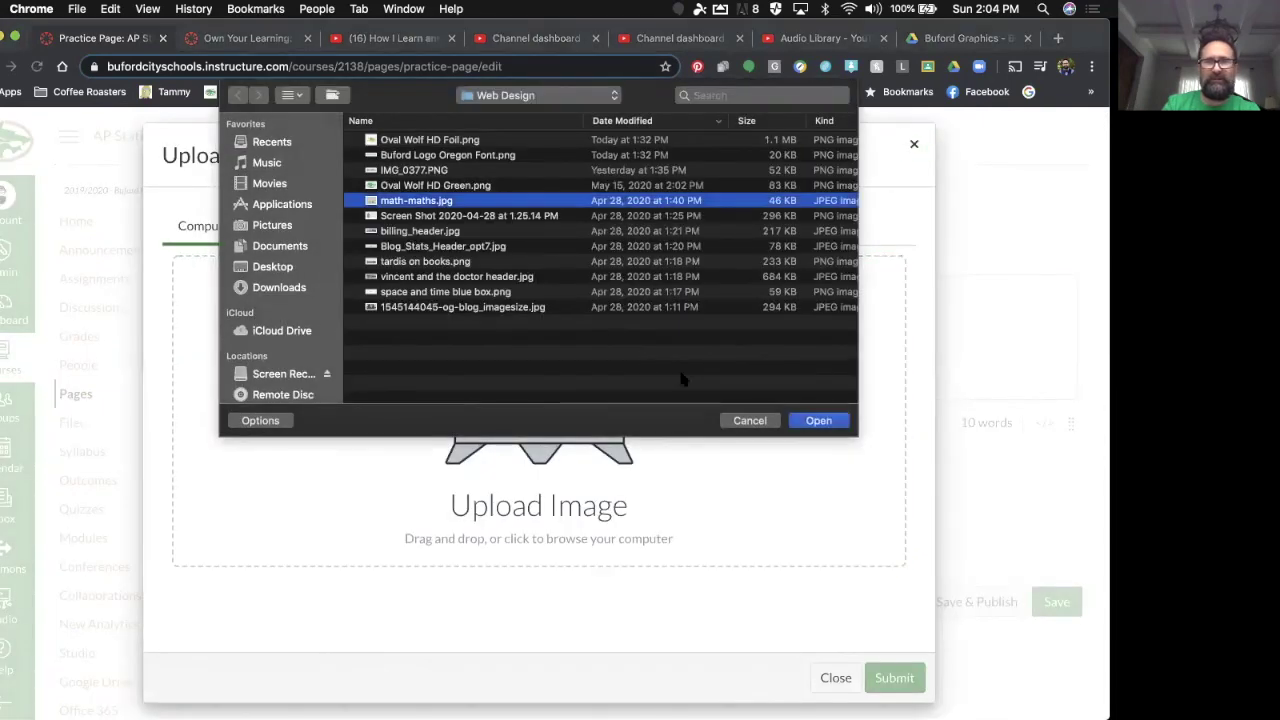
pyautogui.click(806, 421)
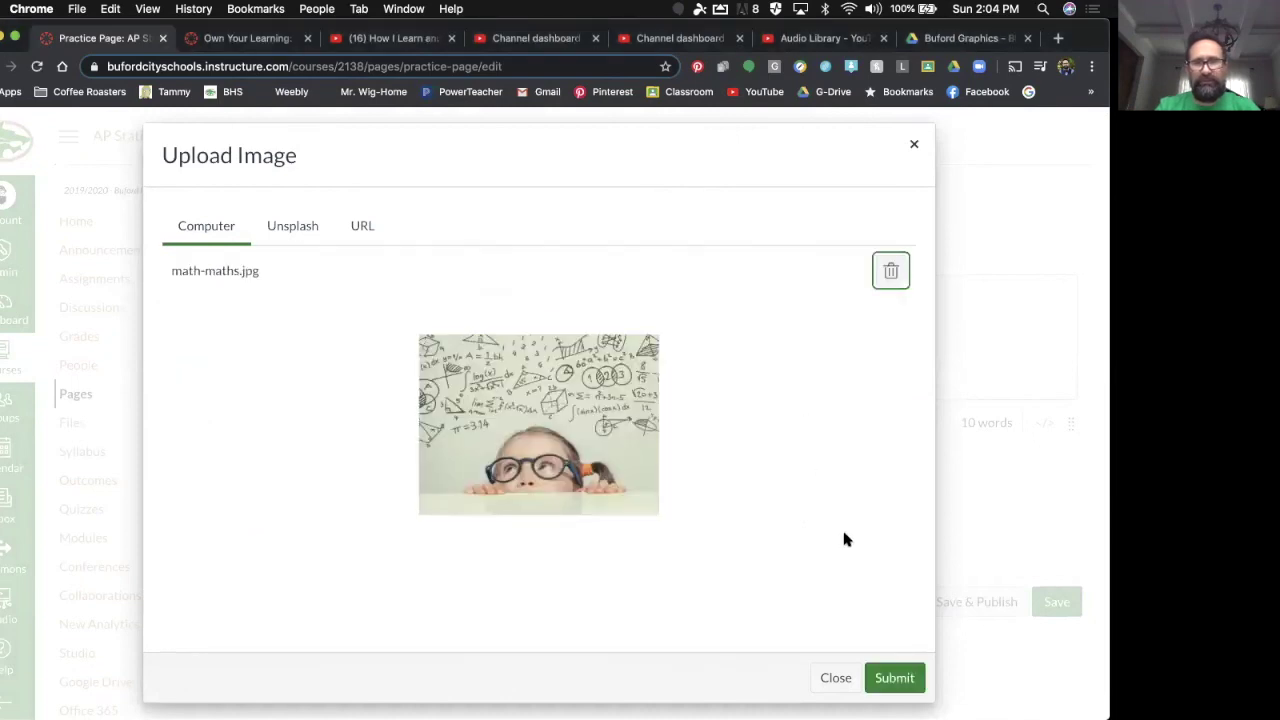
pyautogui.click(894, 678)
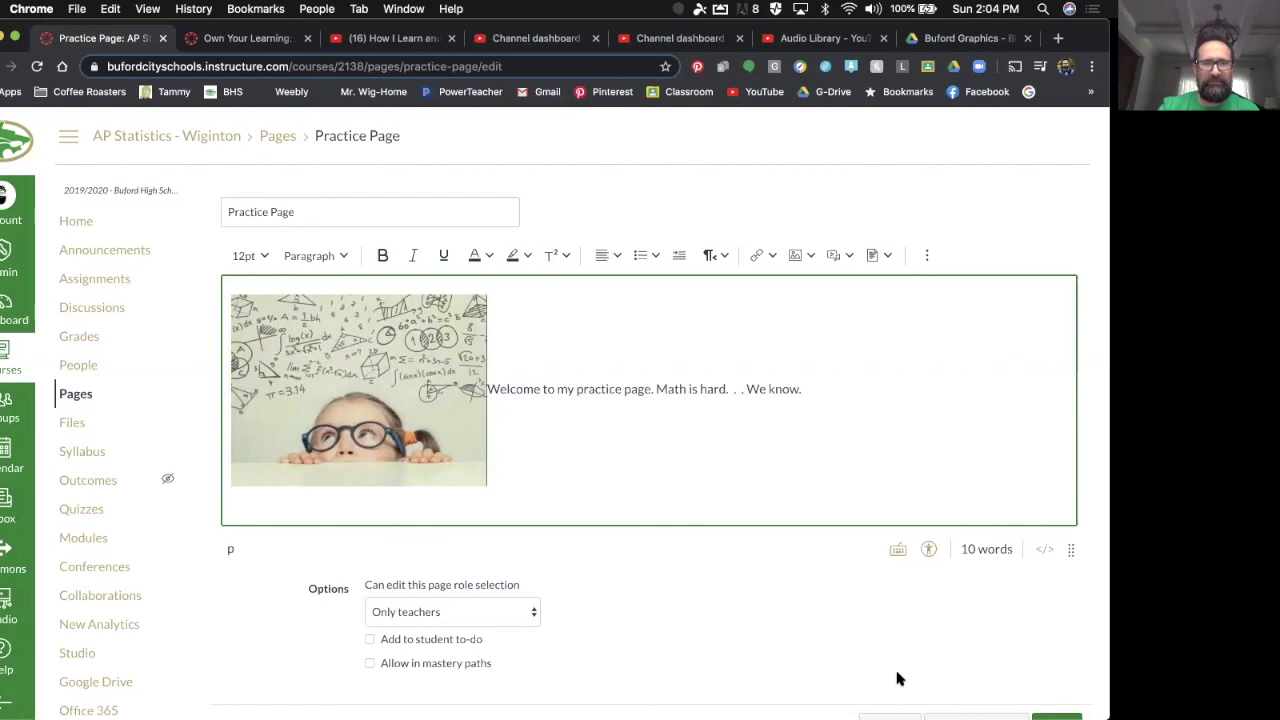
# Step: Try the Custom size in the math image's options, return the size to Medium and apply it
pyautogui.click(343, 413)
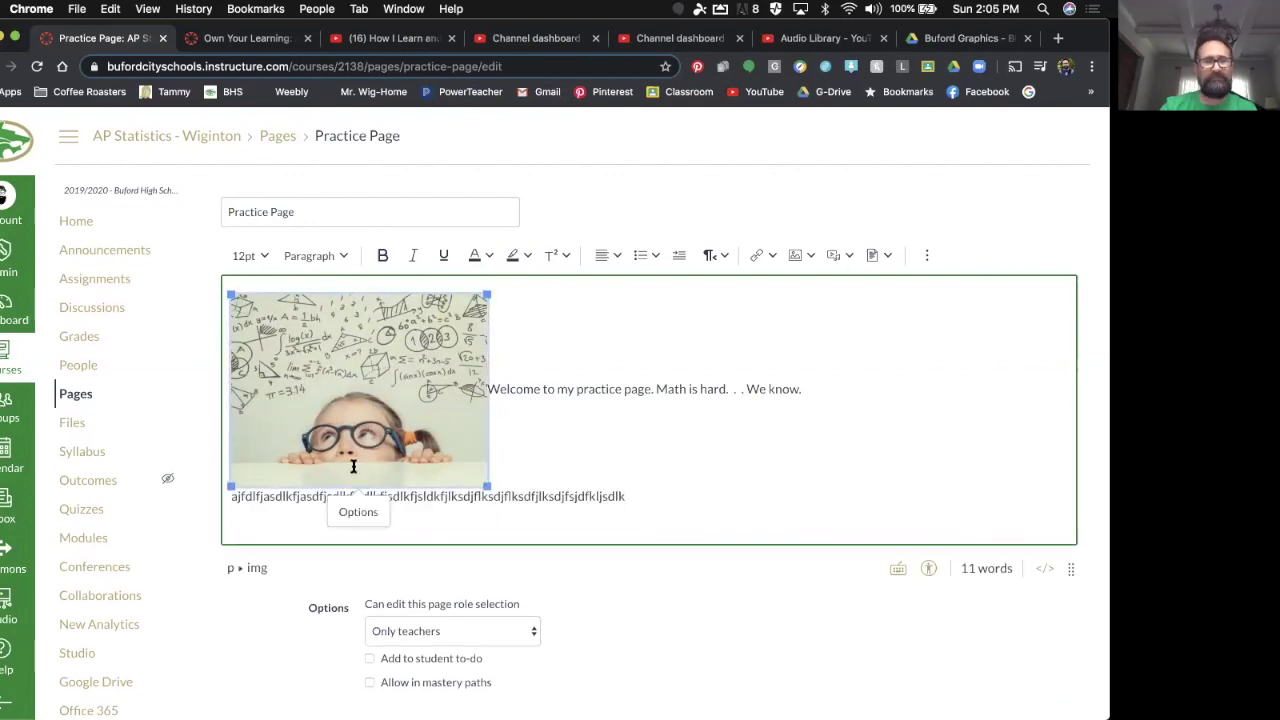
pyautogui.click(358, 512)
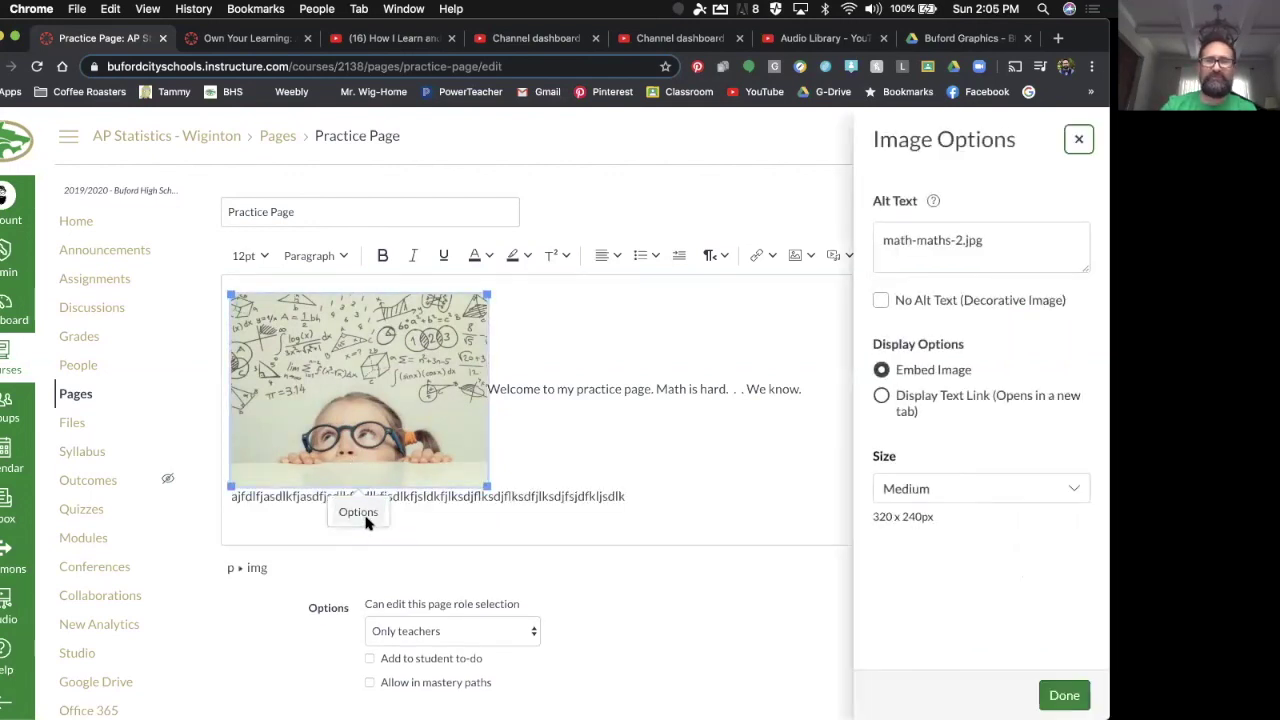
pyautogui.click(988, 489)
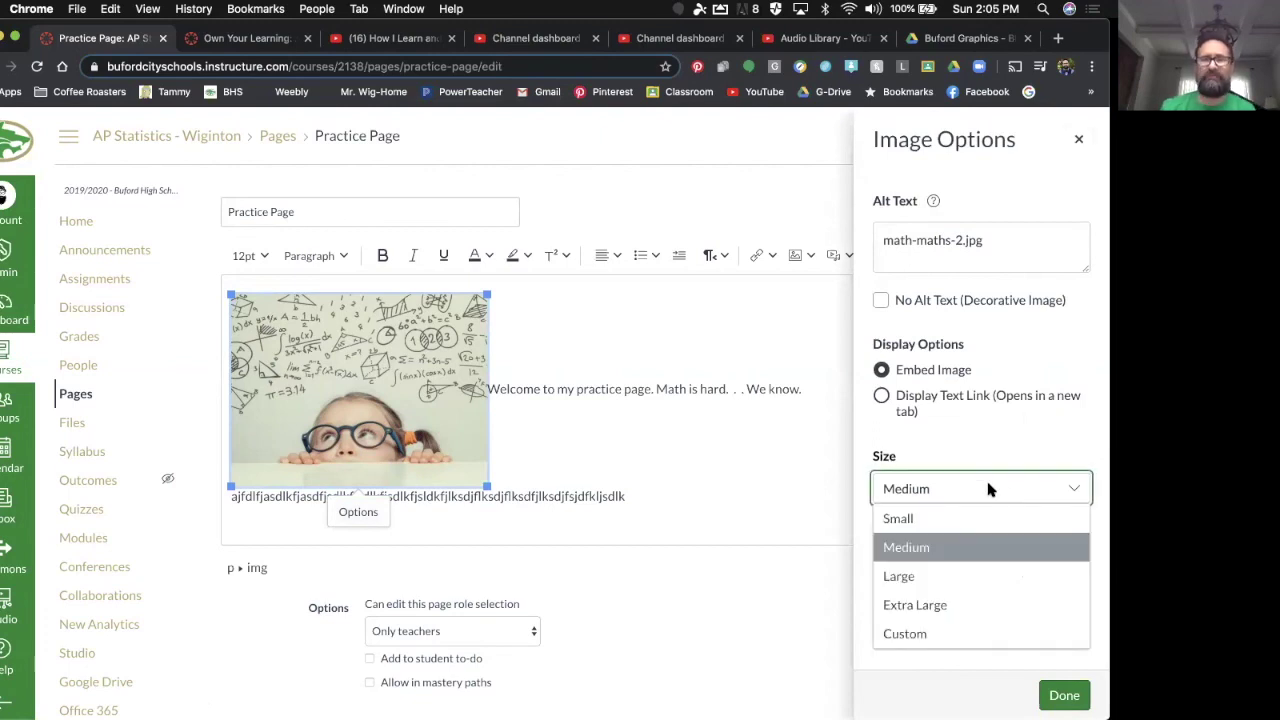
pyautogui.click(928, 633)
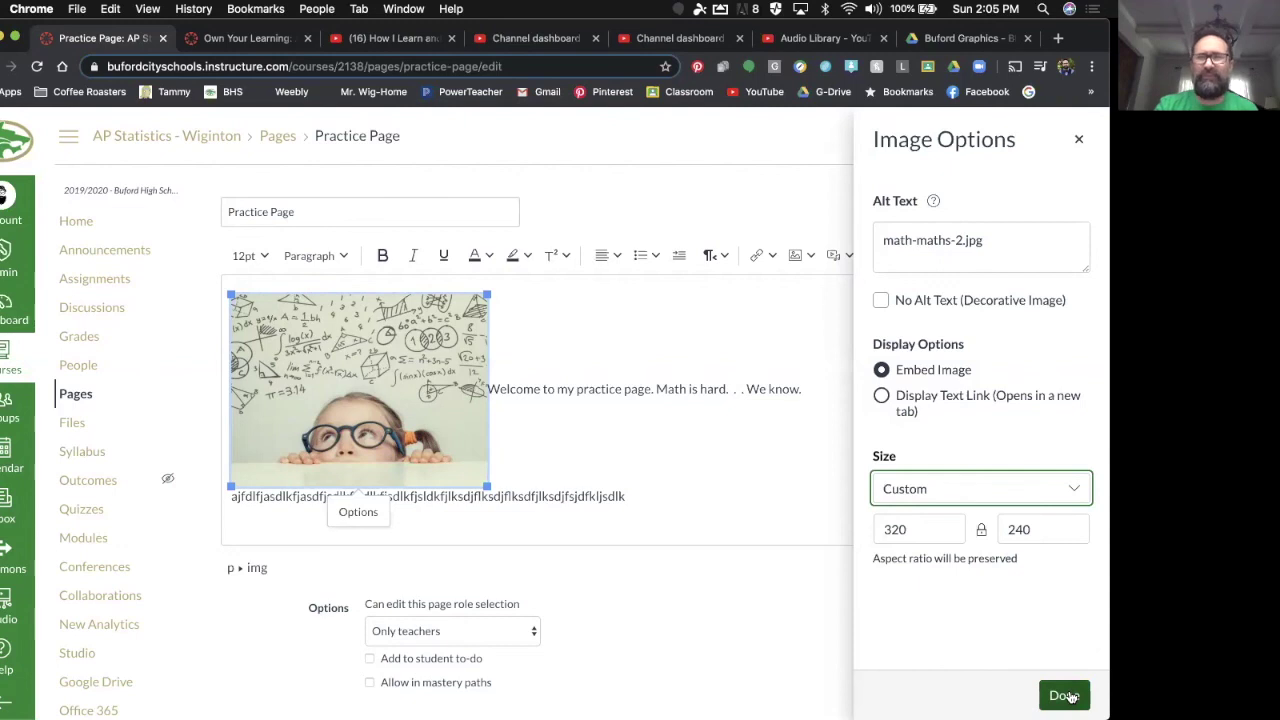
pyautogui.click(963, 492)
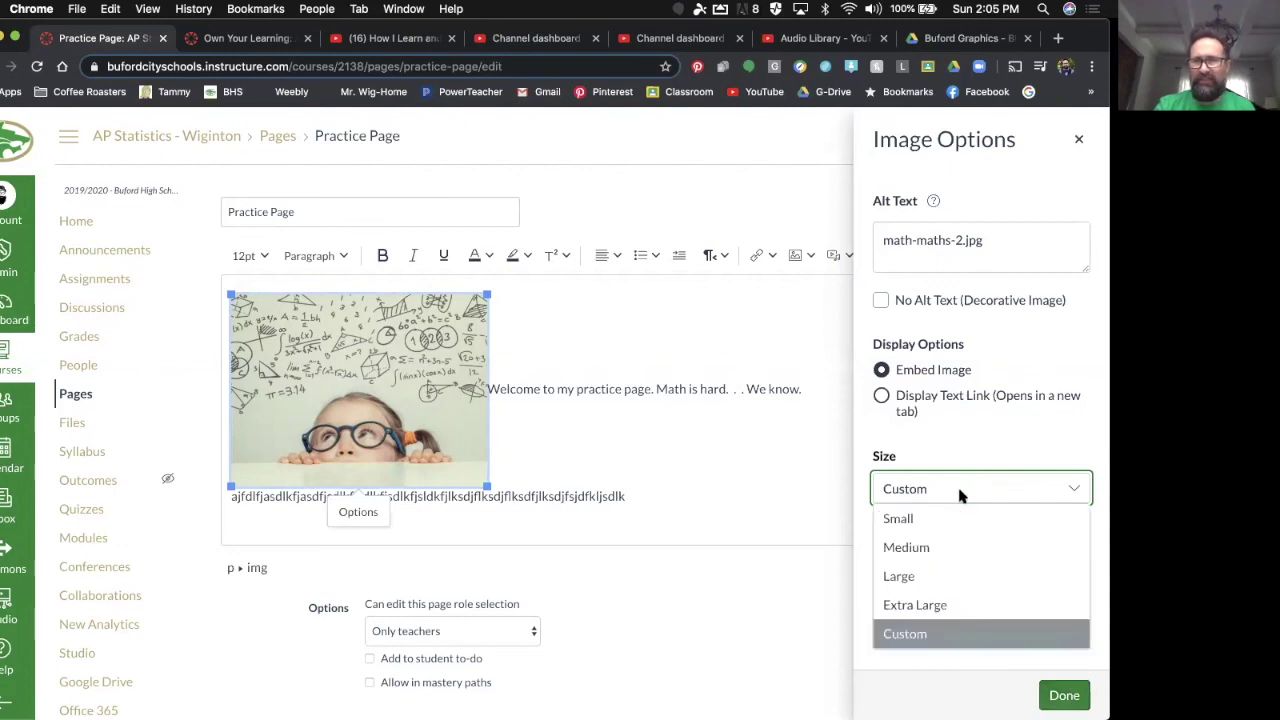
pyautogui.click(906, 547)
pyautogui.click(1064, 695)
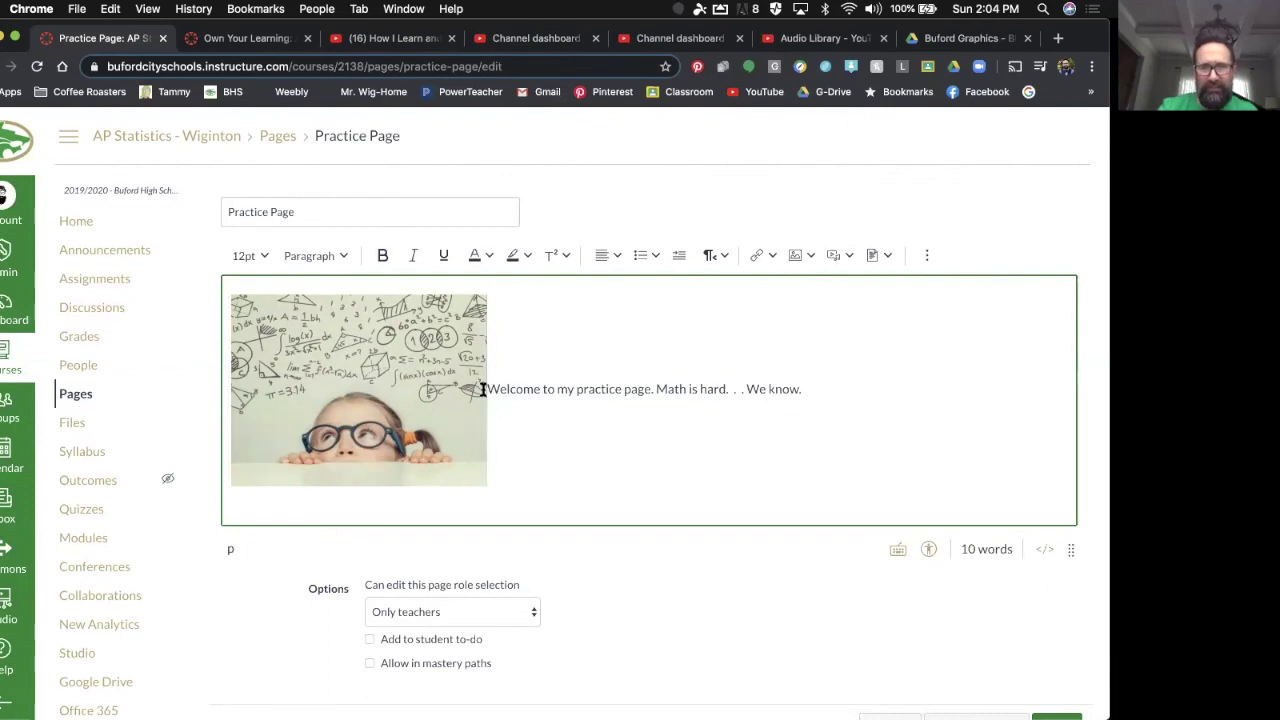
# Step: Append a long unbroken string of random filler letters after "We know." in the page body
pyautogui.click(814, 390)
pyautogui.write('ajfdlfjasdlkfjasdfjs')
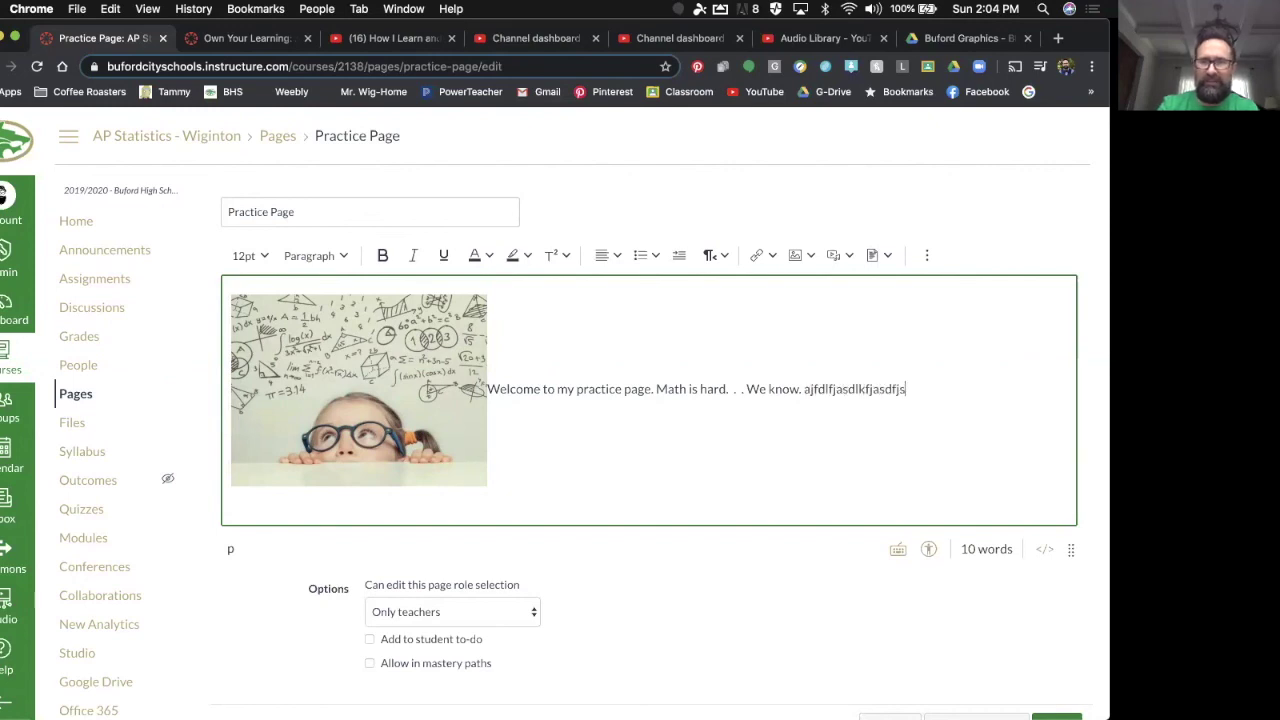
pyautogui.write('dlkfjsdlkfjsdlkfjsdlkfjsldkfjlksdjflksdjflksdfjlksdjf')
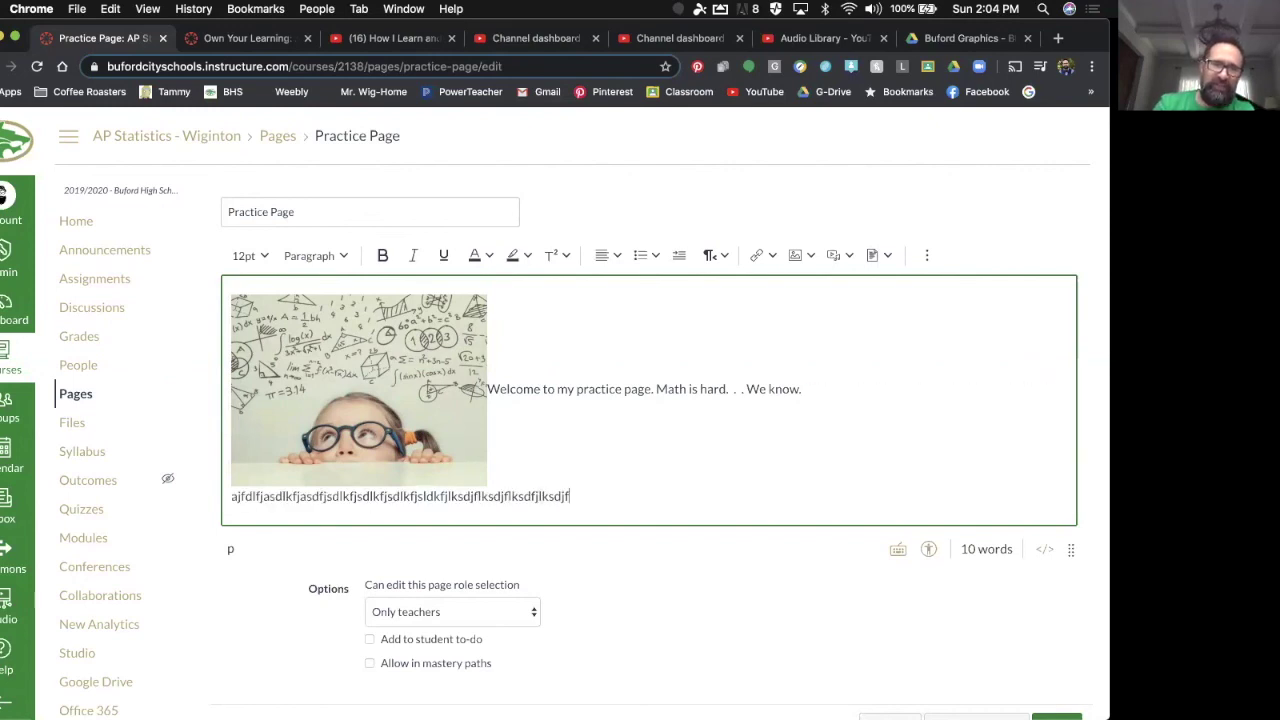
pyautogui.write('sjdfkljsdlk')
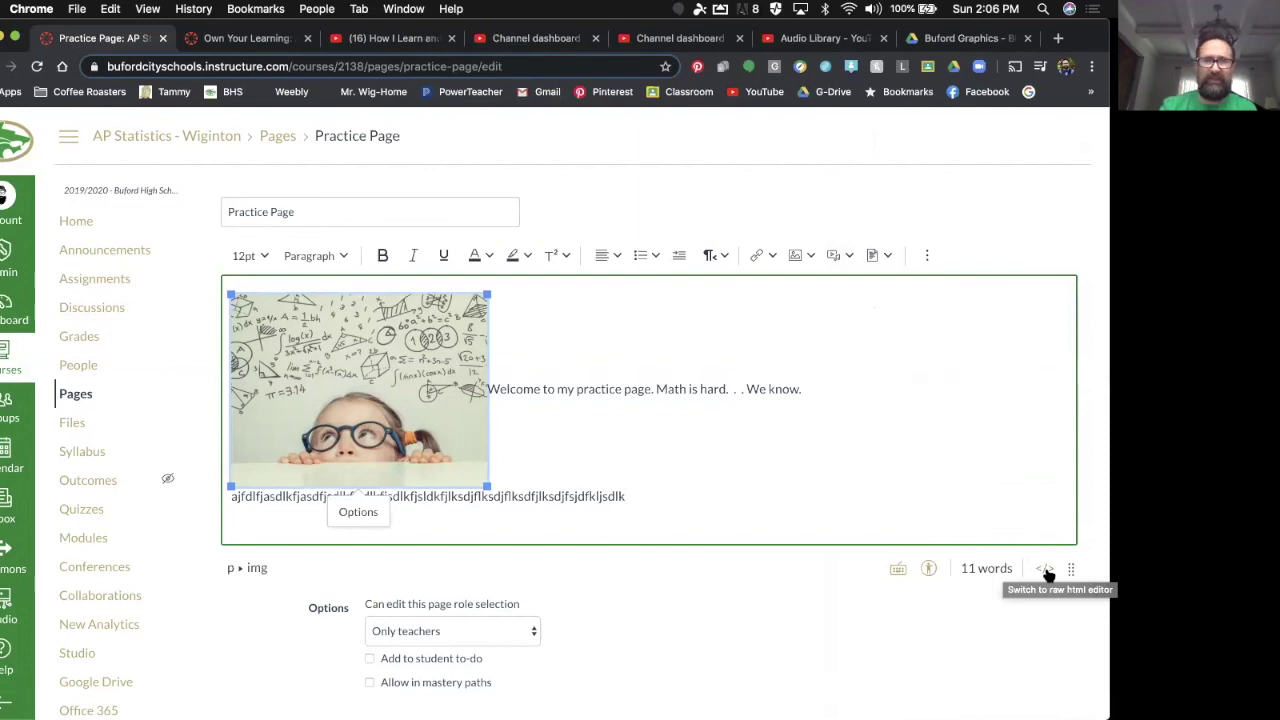
# Step: Show the page's raw HTML, locate its img tag, and copy the style code from the "Add Padding to In-Line Images" how-to page
pyautogui.click(1046, 570)
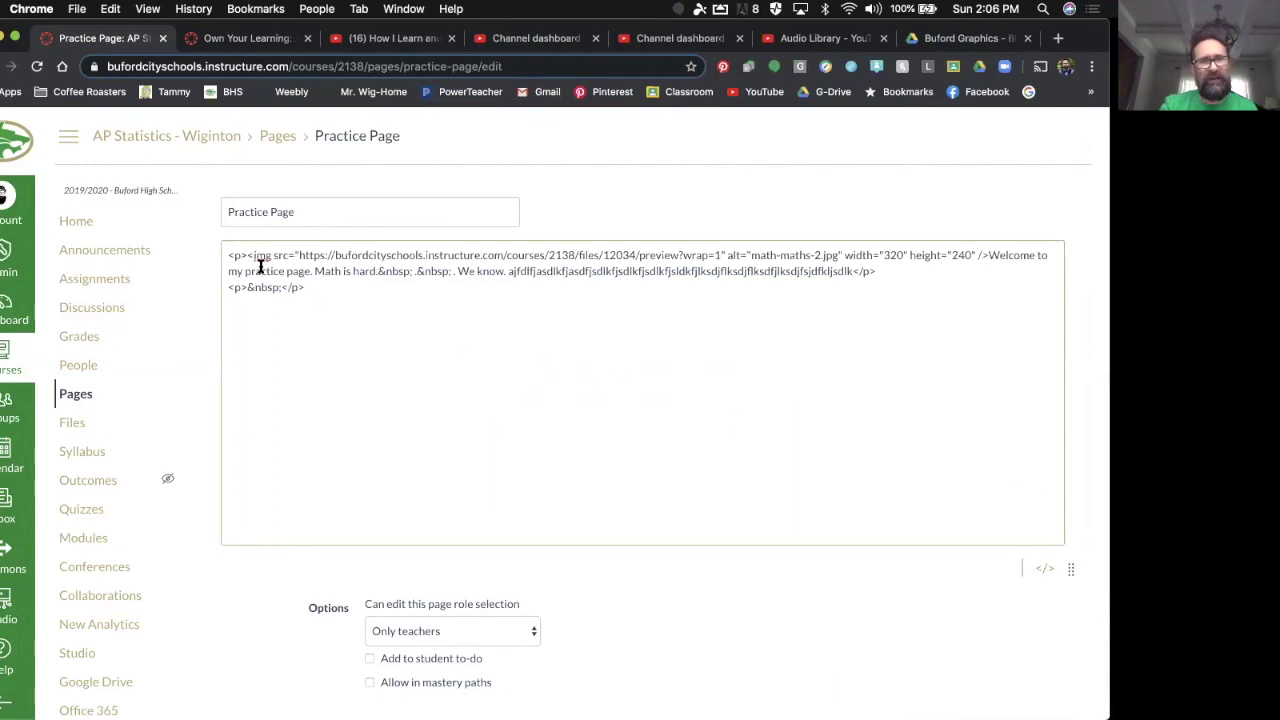
pyautogui.moveTo(255, 257); pyautogui.dragTo(273, 257)
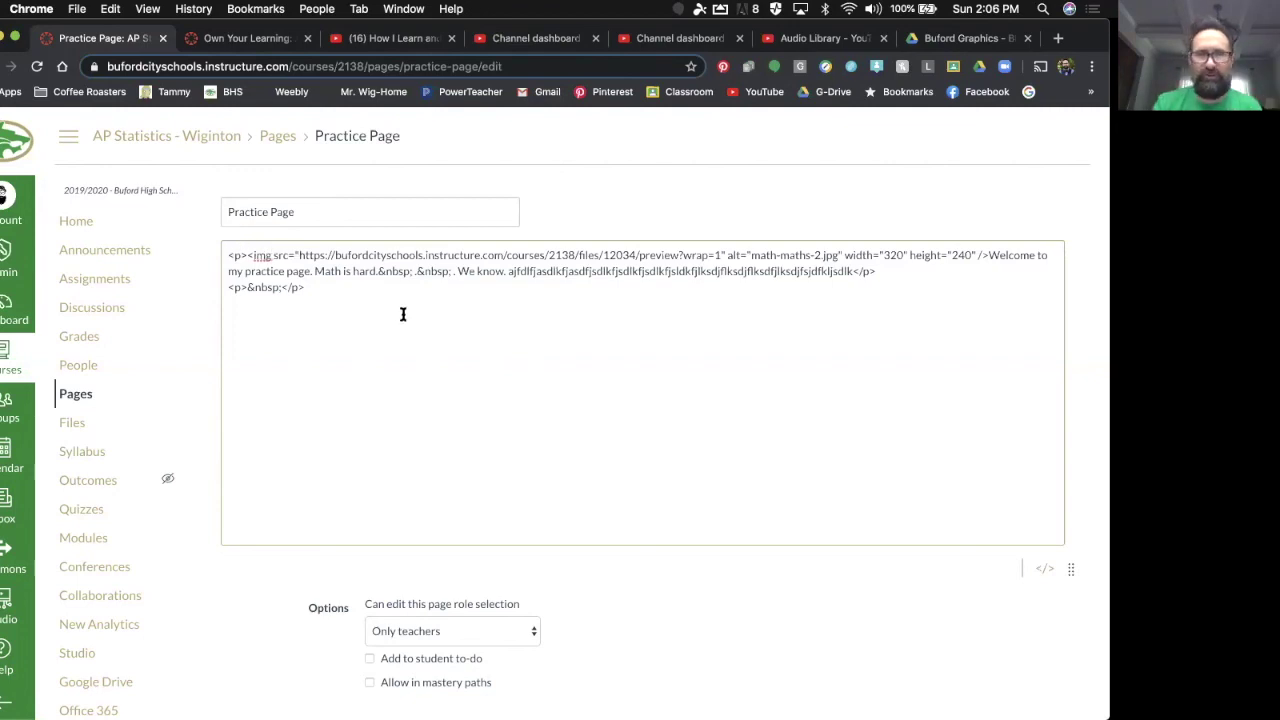
pyautogui.hotkey('ctrl', 'Right')
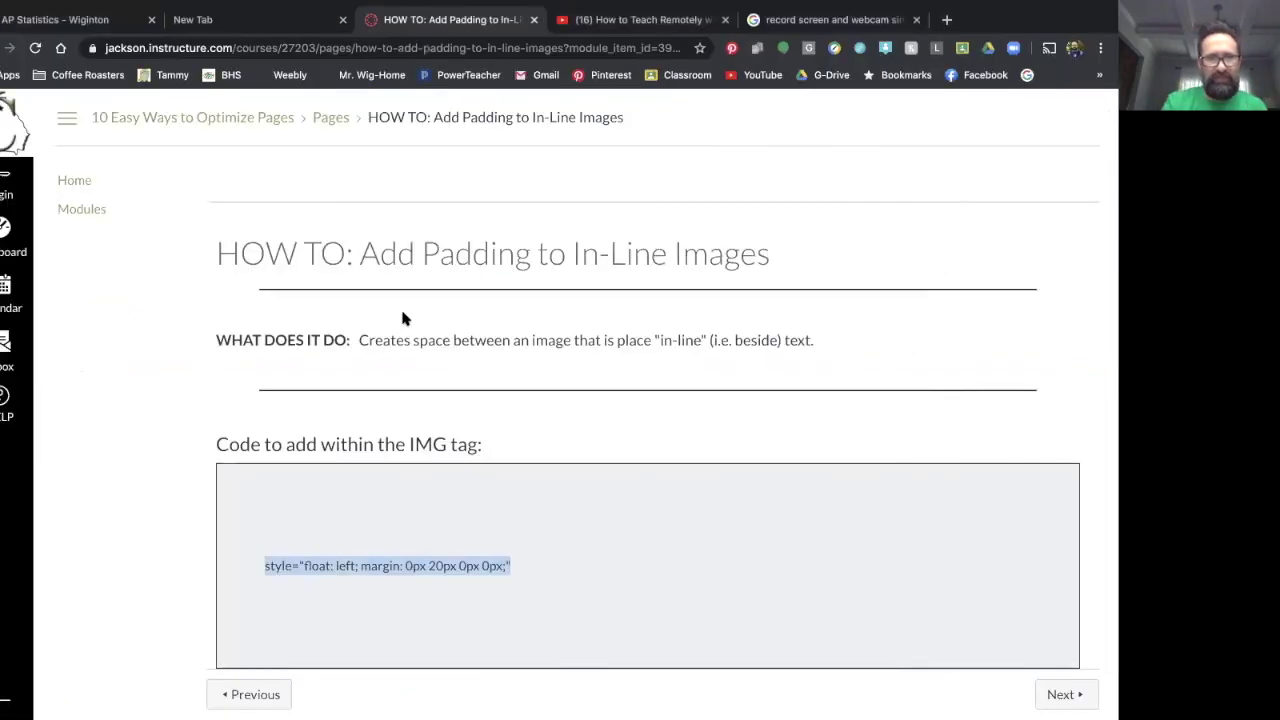
pyautogui.click(386, 503)
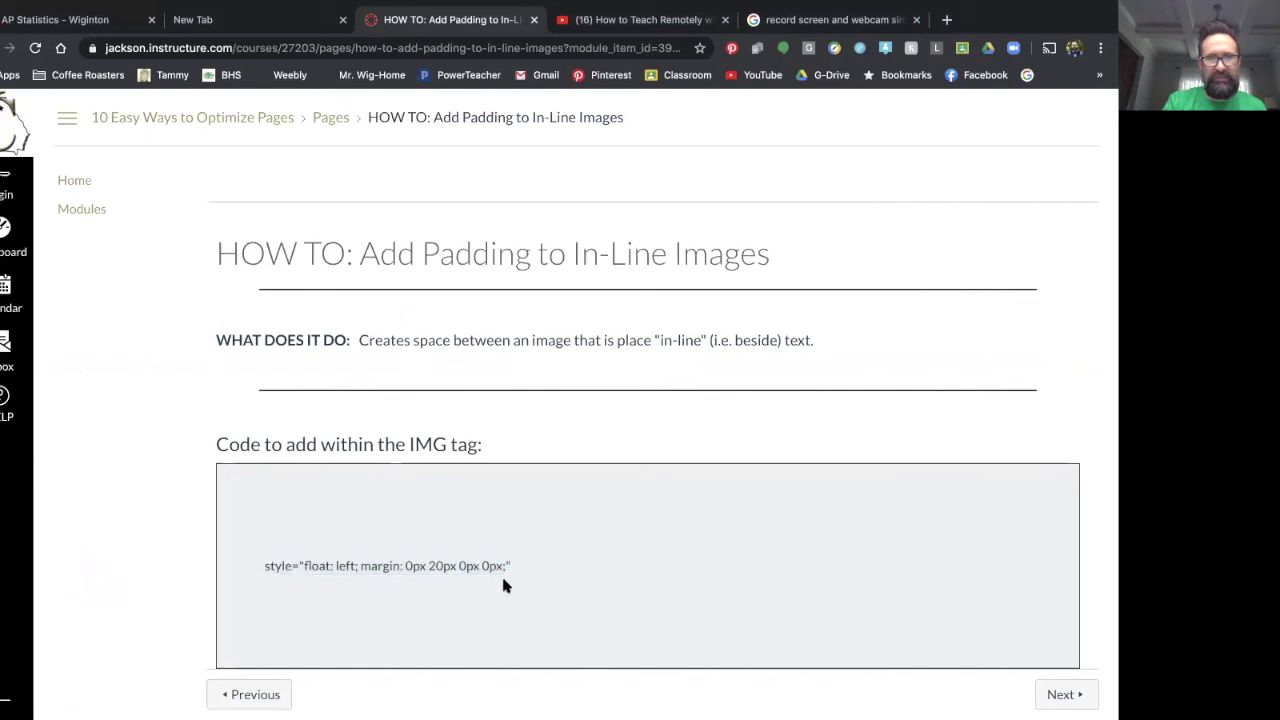
pyautogui.moveTo(265, 565); pyautogui.dragTo(509, 567)
pyautogui.press('cmd+c')
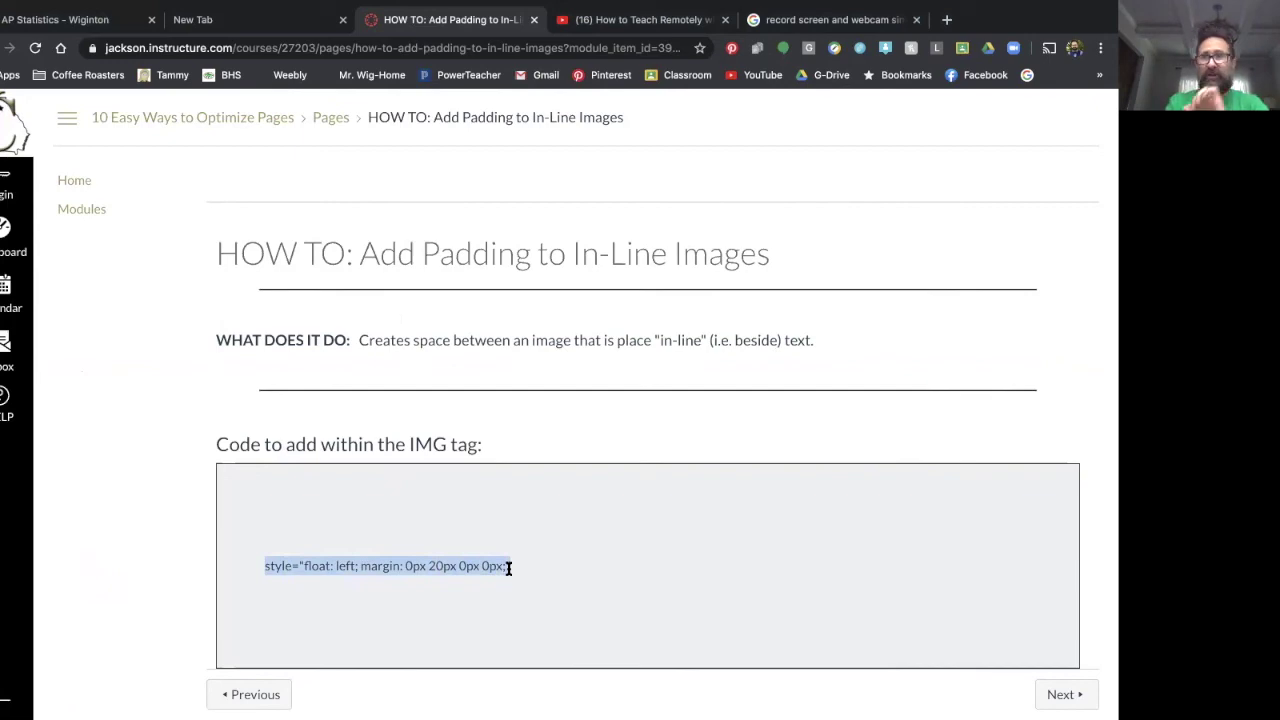
# Step: Paste style="float: left; margin: 0px 20px 0px 0px;" into the Practice Page's img tag, separated by a space, and return to the visual editor
pyautogui.hotkey('ctrl', 'Left')
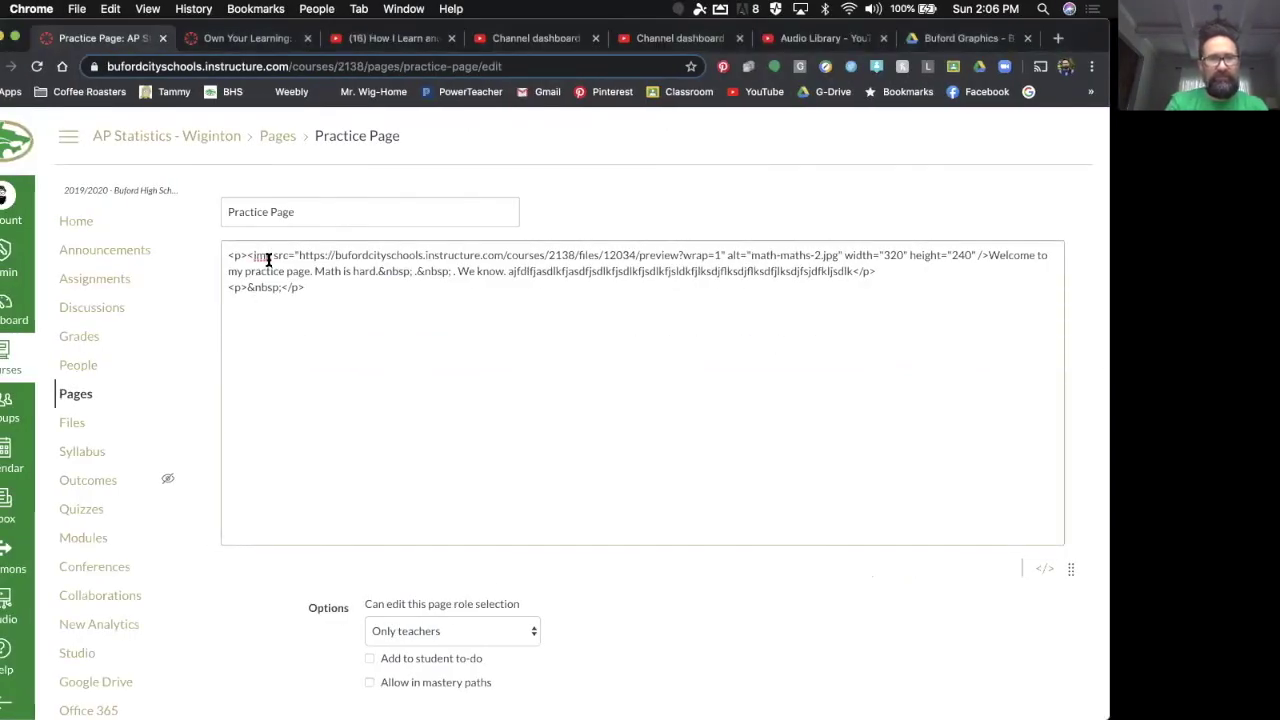
pyautogui.click(268, 259)
pyautogui.press('cmd+v')
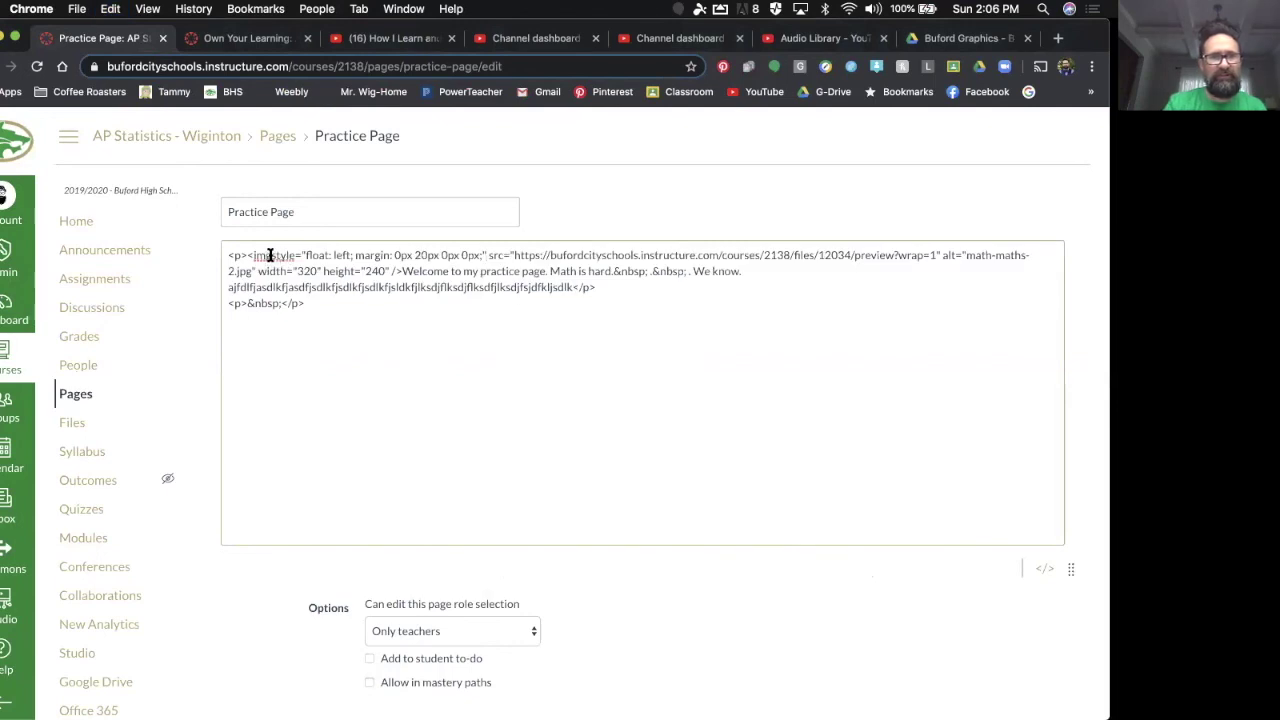
pyautogui.click(269, 256)
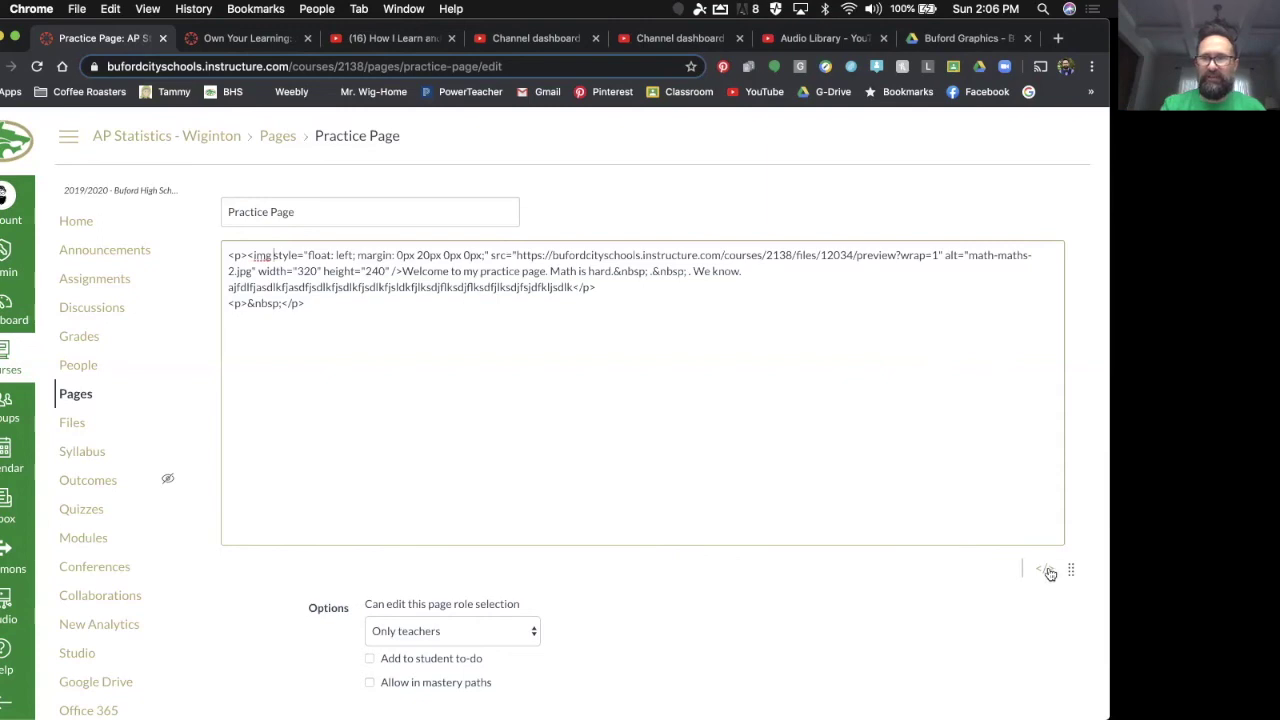
pyautogui.click(1048, 571)
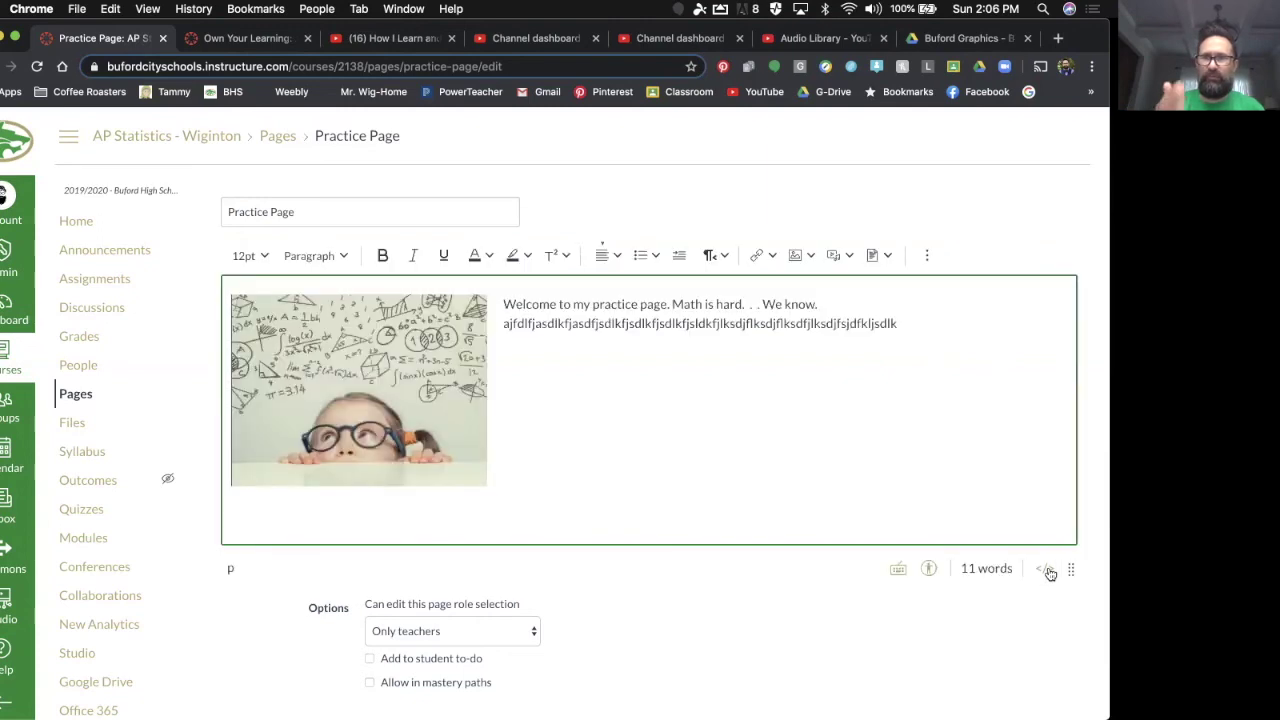
# Step: Extend the filler text beside the image and start a second paragraph with "dsfkjsdkfjsdkfjsdlkfj"
pyautogui.click(927, 332)
pyautogui.write('fjdffakfjslkdfjaslkdfjslkdjflksdjflksdjflksdjfksldjfksldjflkasdjflskadjfskldfjlkds')
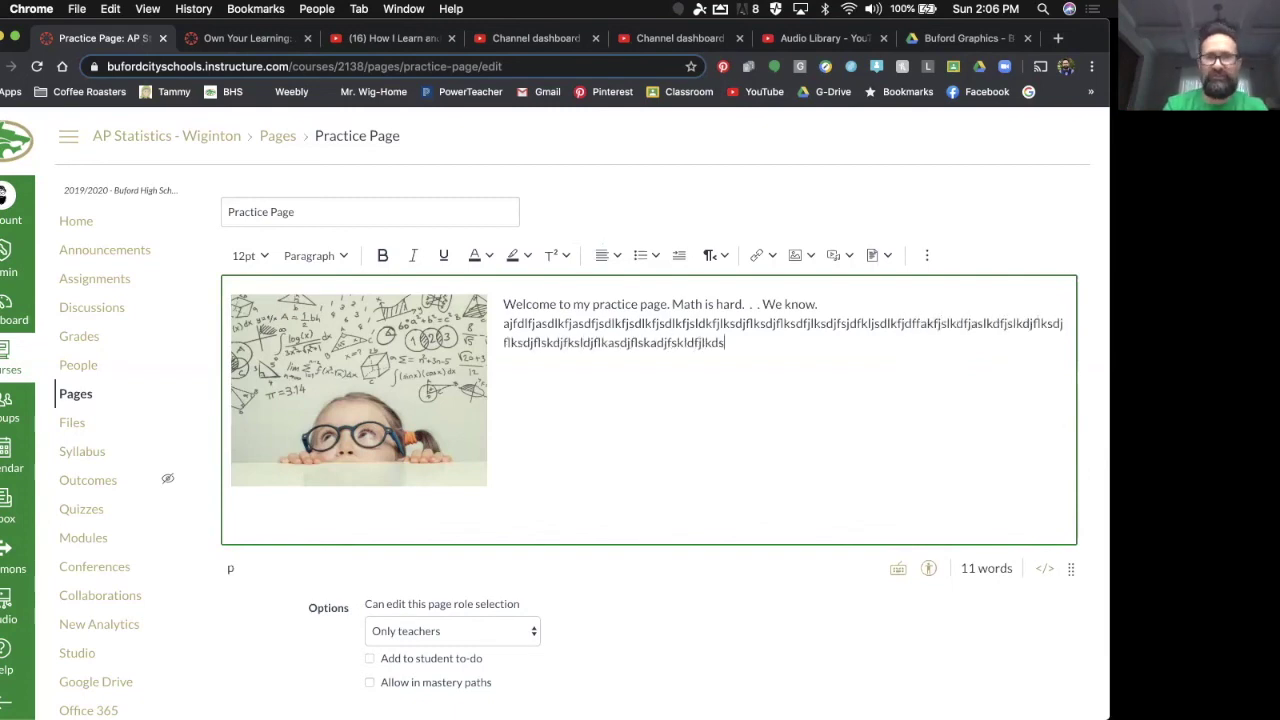
pyautogui.press('Return')
pyautogui.write('dsfkjsdkfjsdkfjsdlkfj')
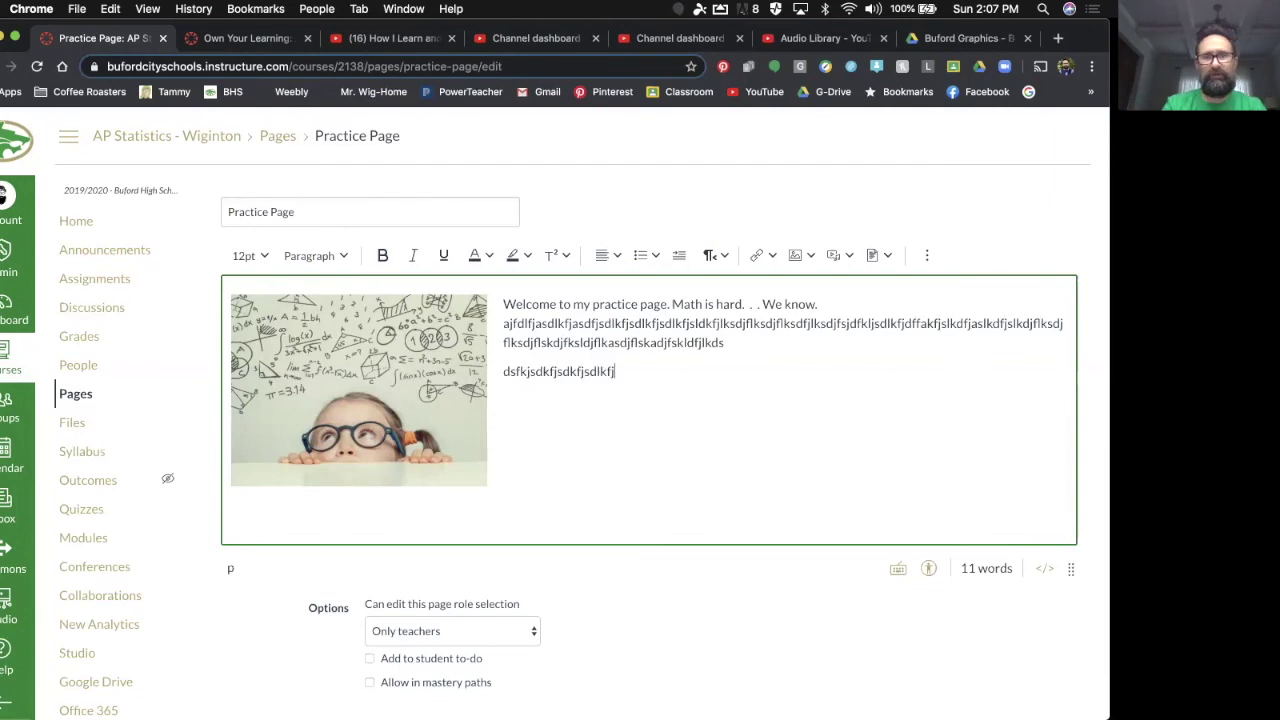
# Step: Add a third filler paragraph "sdflkjsdflk" beside the image, review the page's raw HTML, and save the Practice Page
pyautogui.press('Return')
pyautogui.write('sdflkjsdflk')
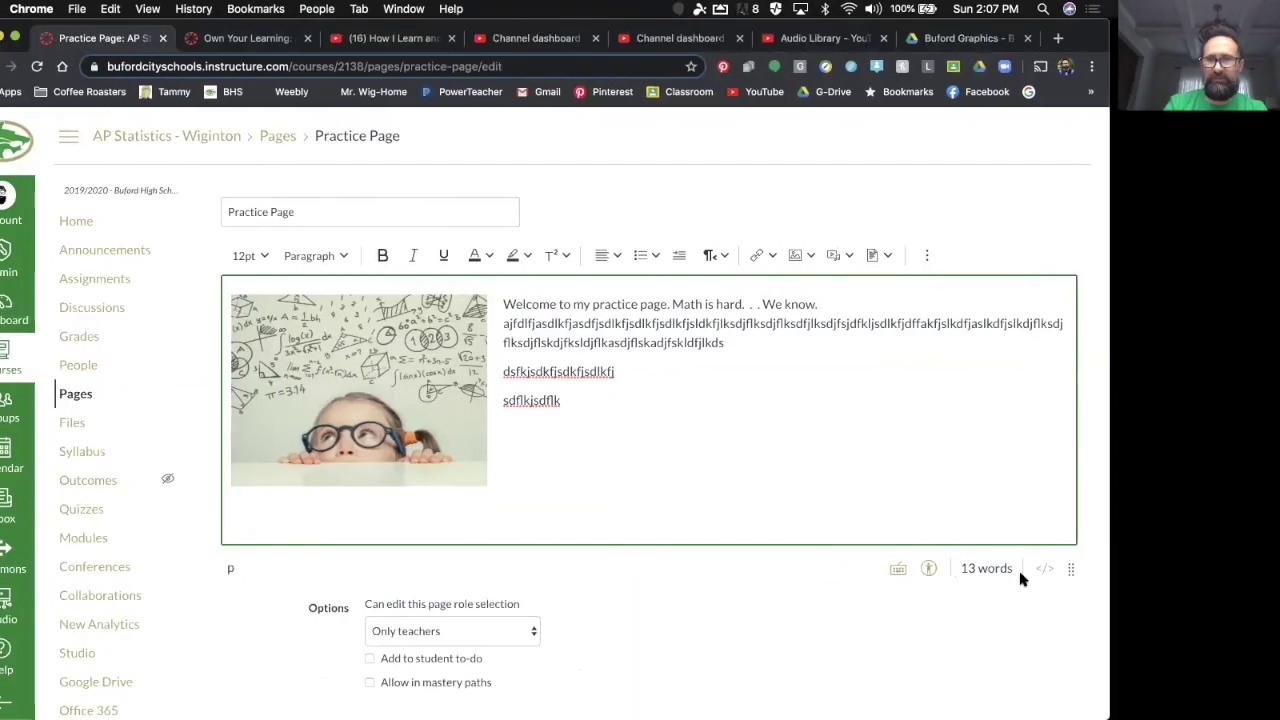
pyautogui.click(1041, 570)
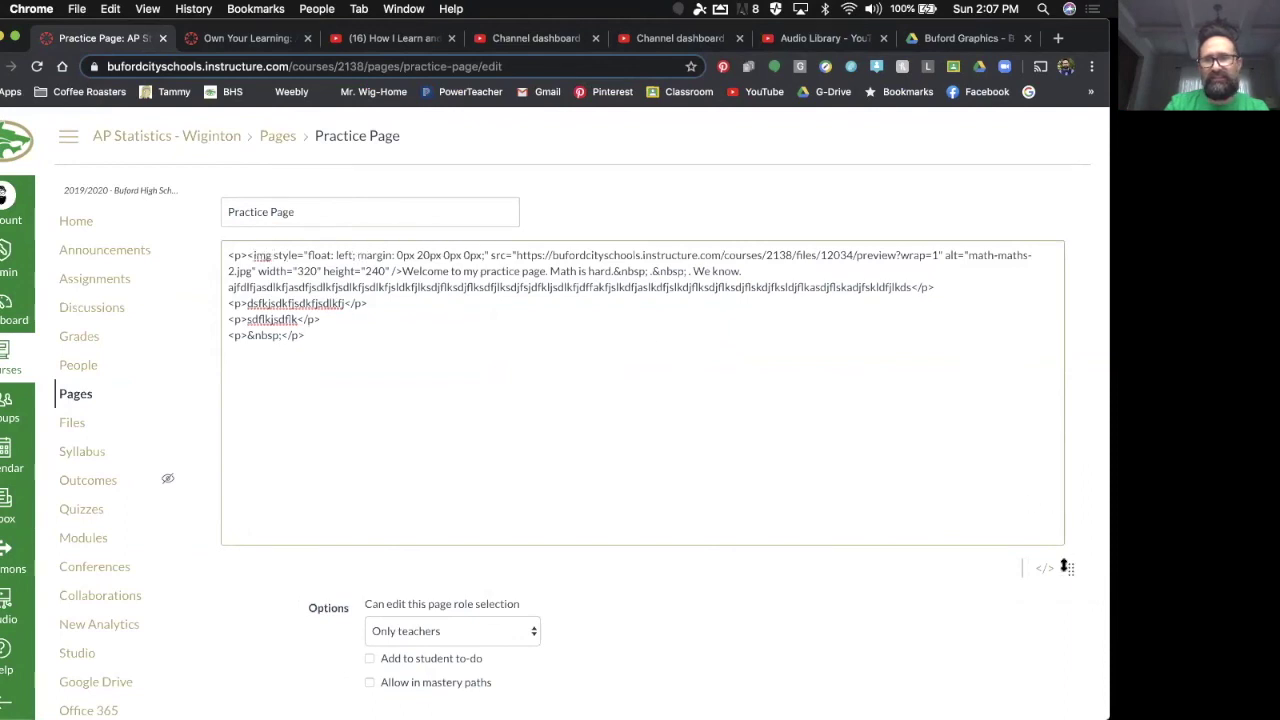
pyautogui.click(1046, 570)
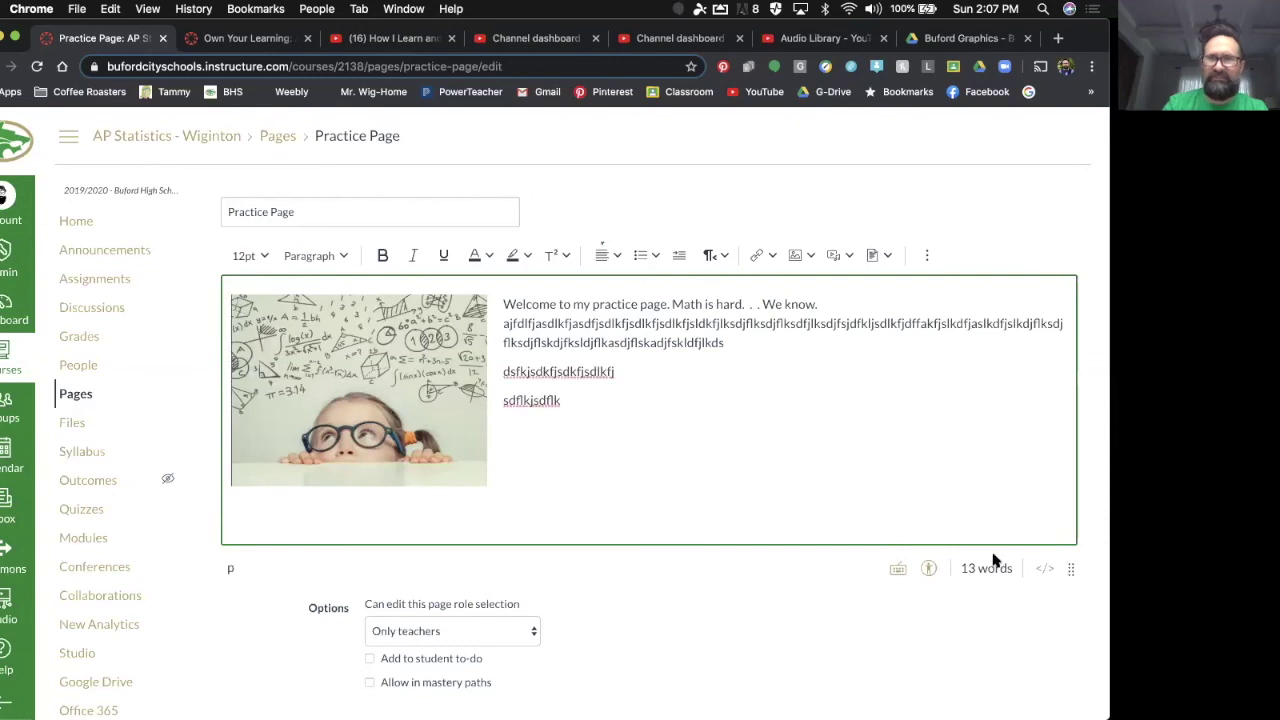
pyautogui.scroll(-2, 1065, 640)
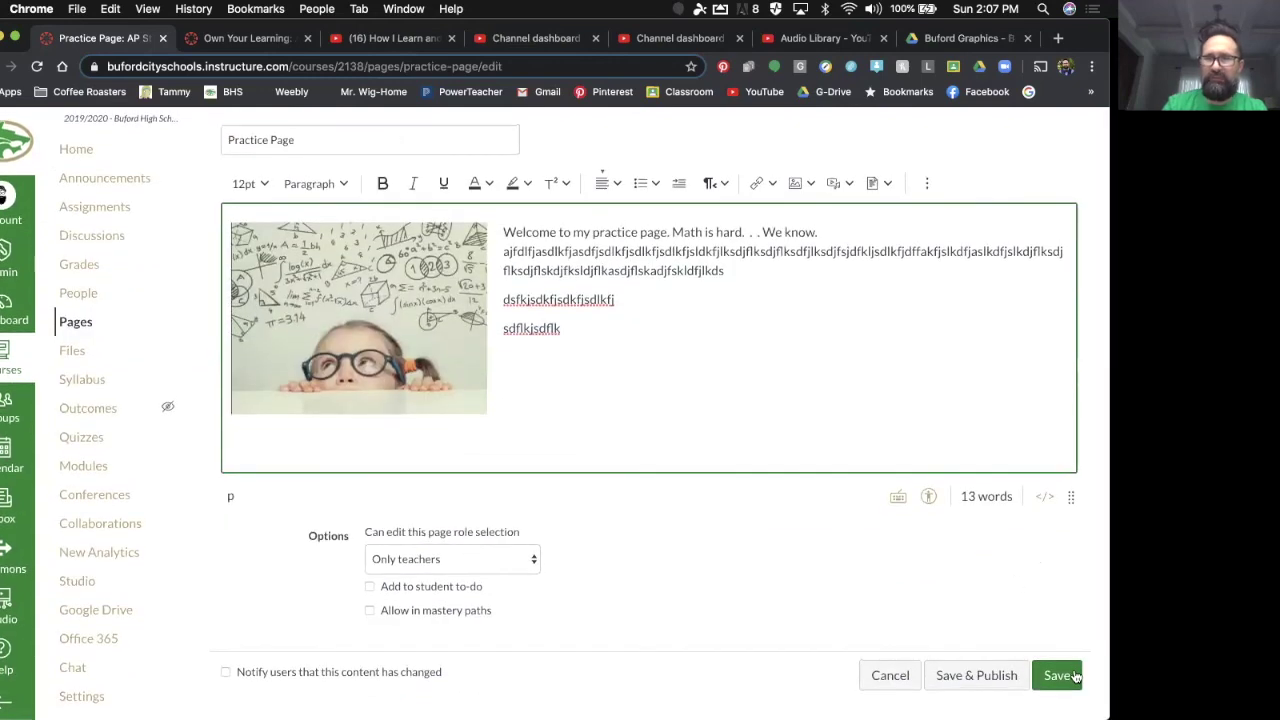
pyautogui.click(1074, 675)
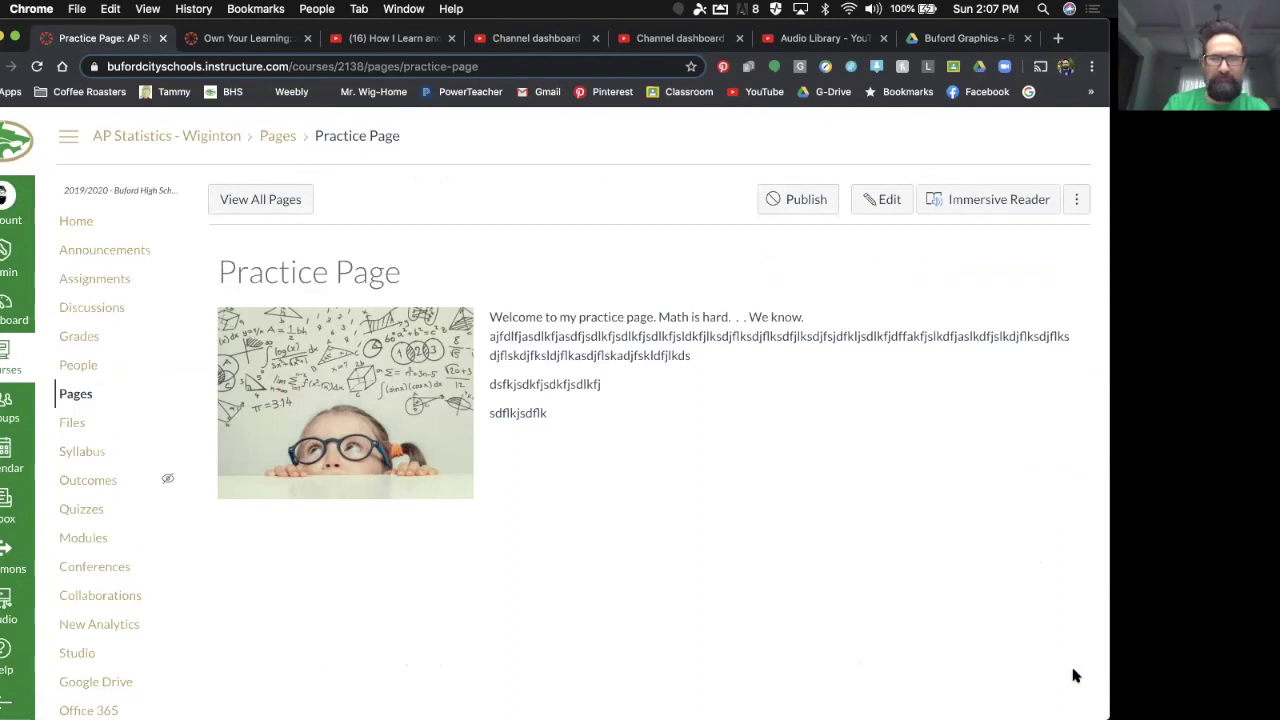
# Step: Reopen the Practice Page for editing and add blank lines after the last paragraph until the cursor is below the image
pyautogui.click(887, 198)
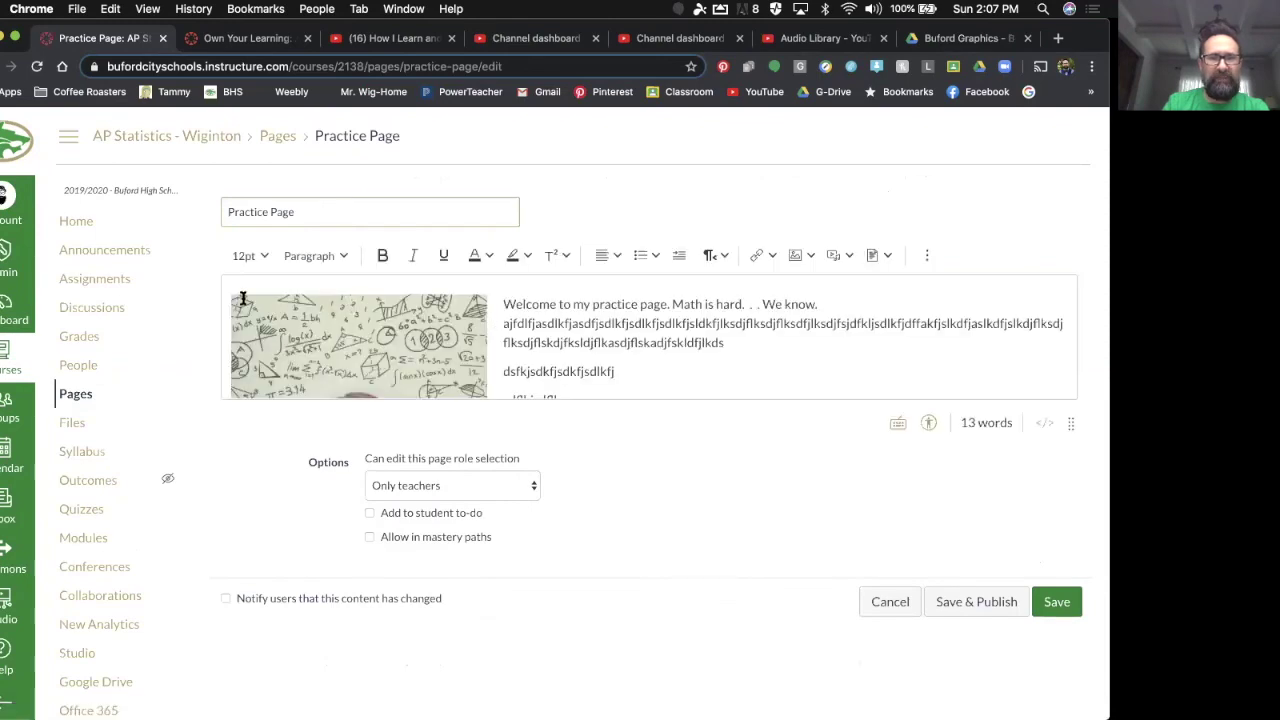
pyautogui.click(228, 295)
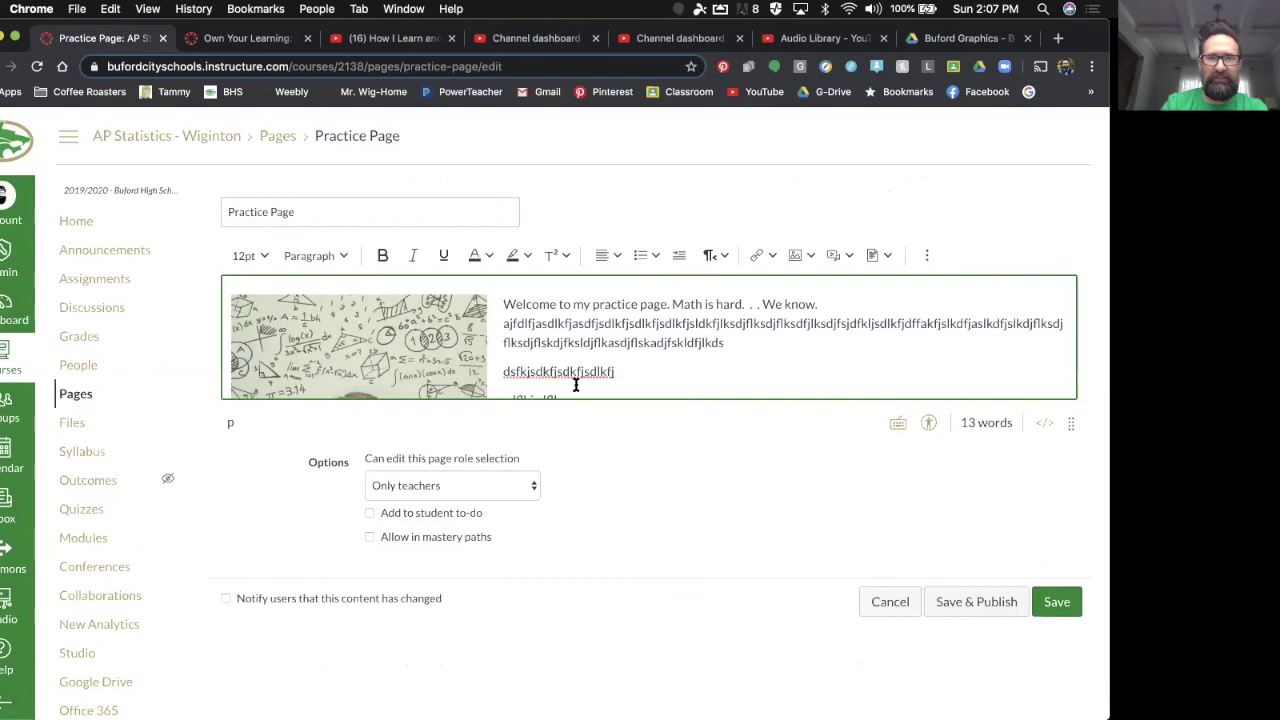
pyautogui.scroll(-2, 575, 385)
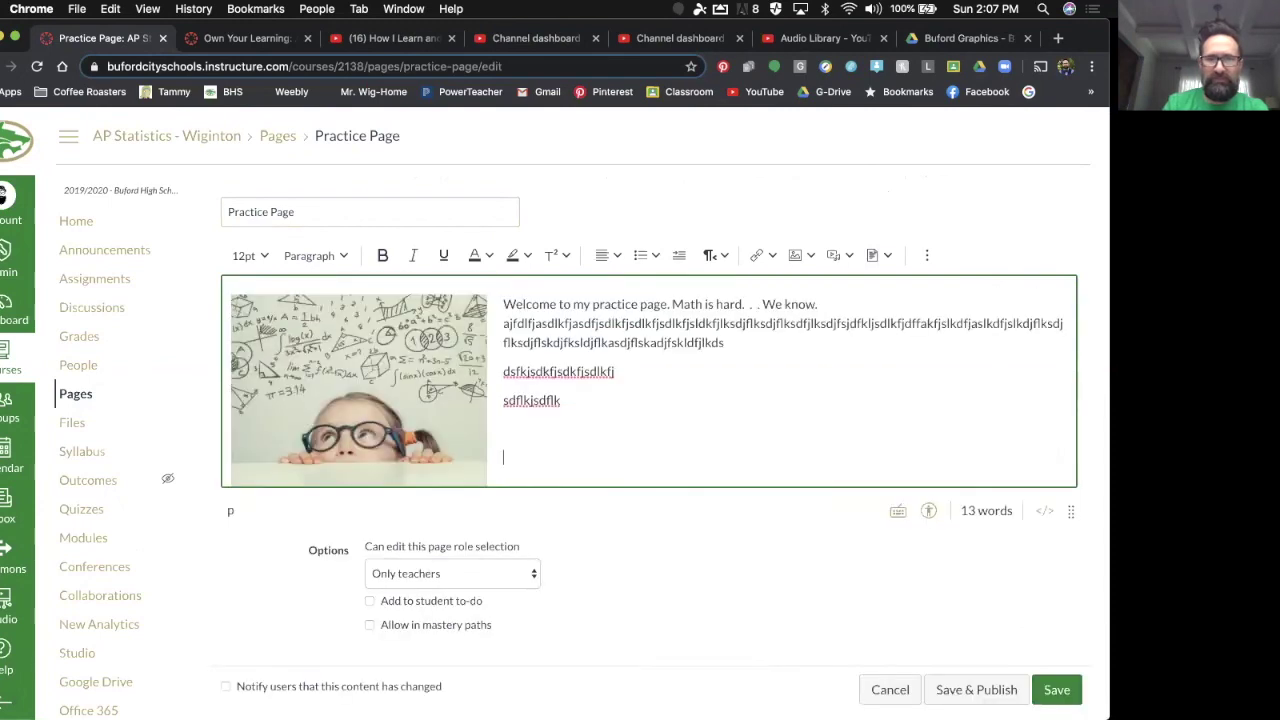
pyautogui.press('Return')
pyautogui.press('Return')
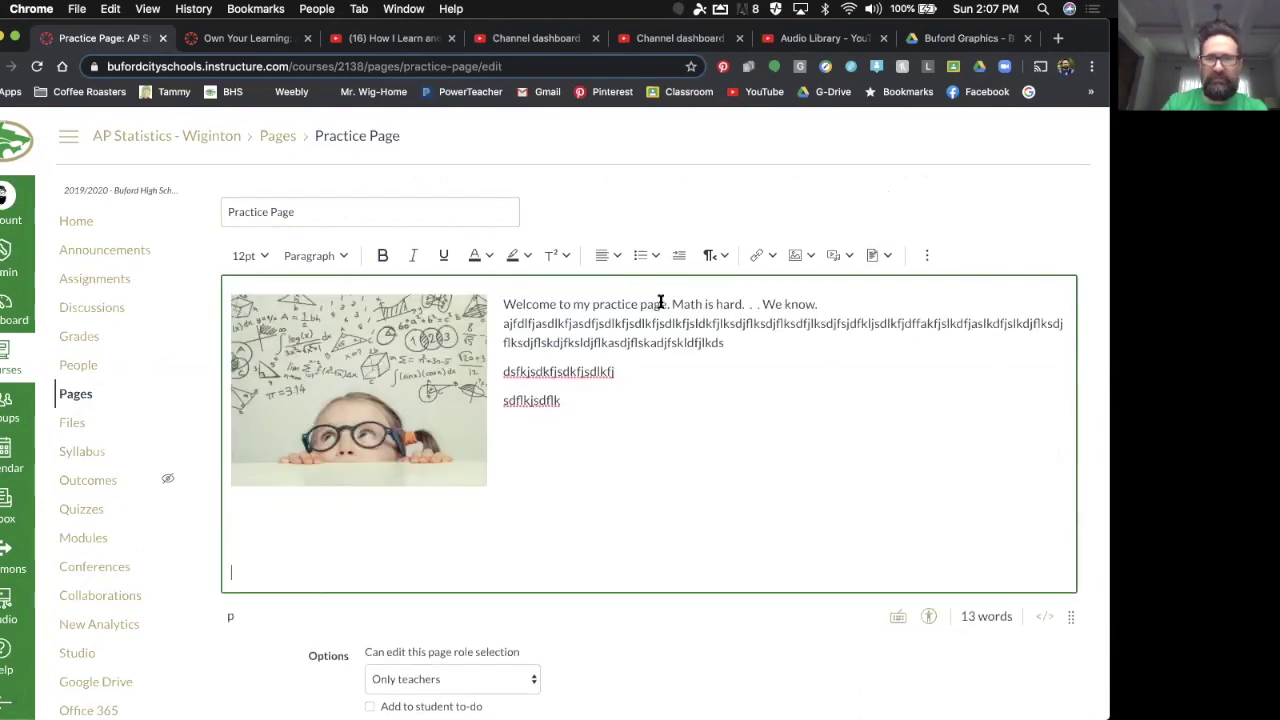
# Step: Insert a 3x3 table below the image
pyautogui.click(887, 256)
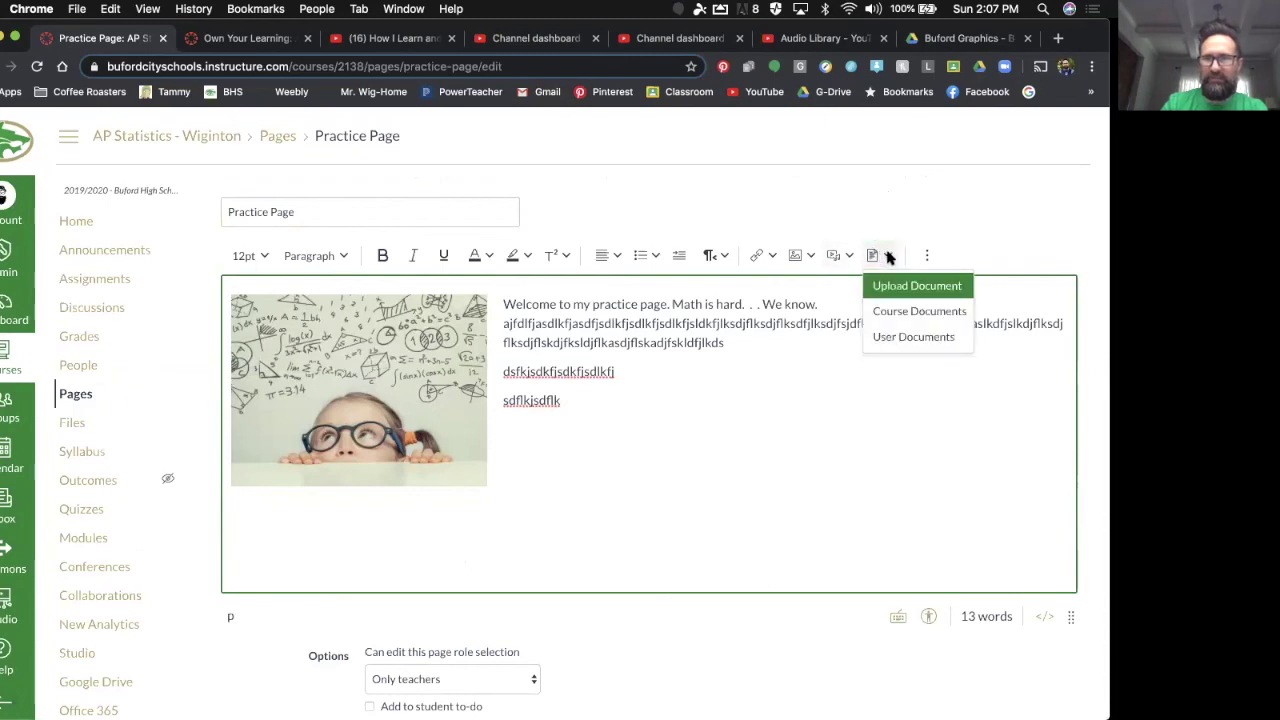
pyautogui.click(926, 255)
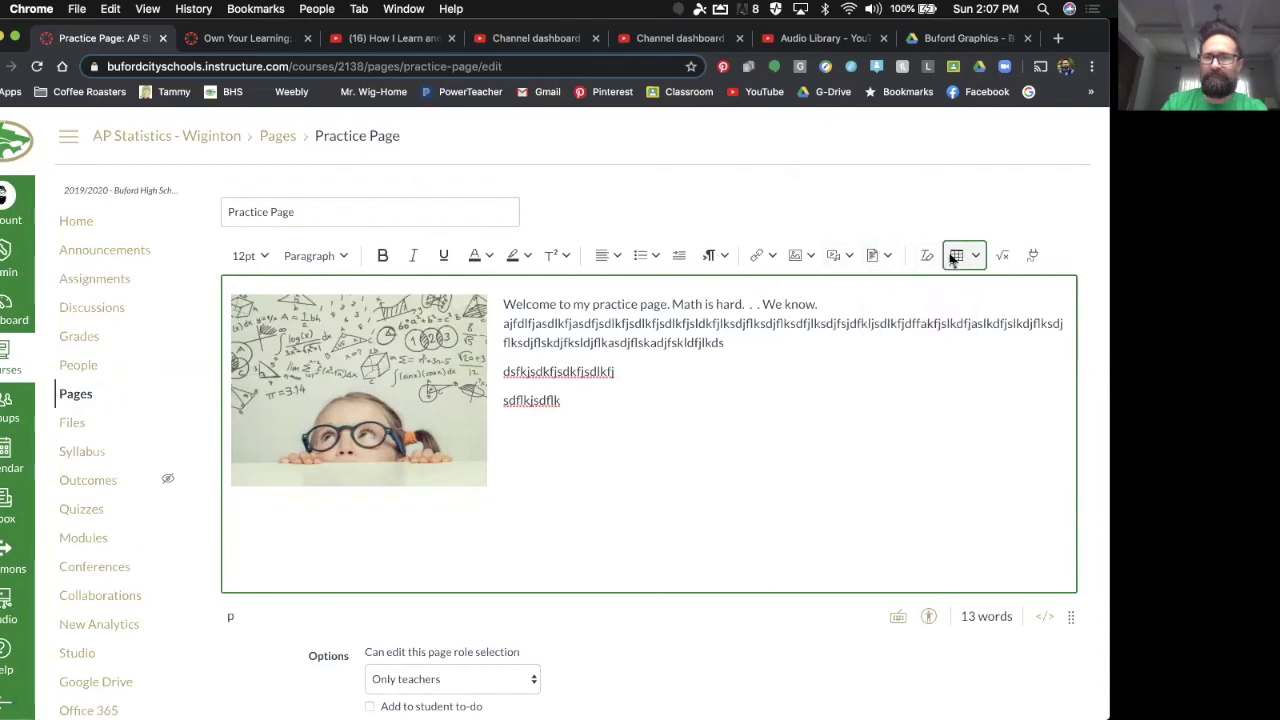
pyautogui.click(955, 256)
pyautogui.moveTo(968, 288)
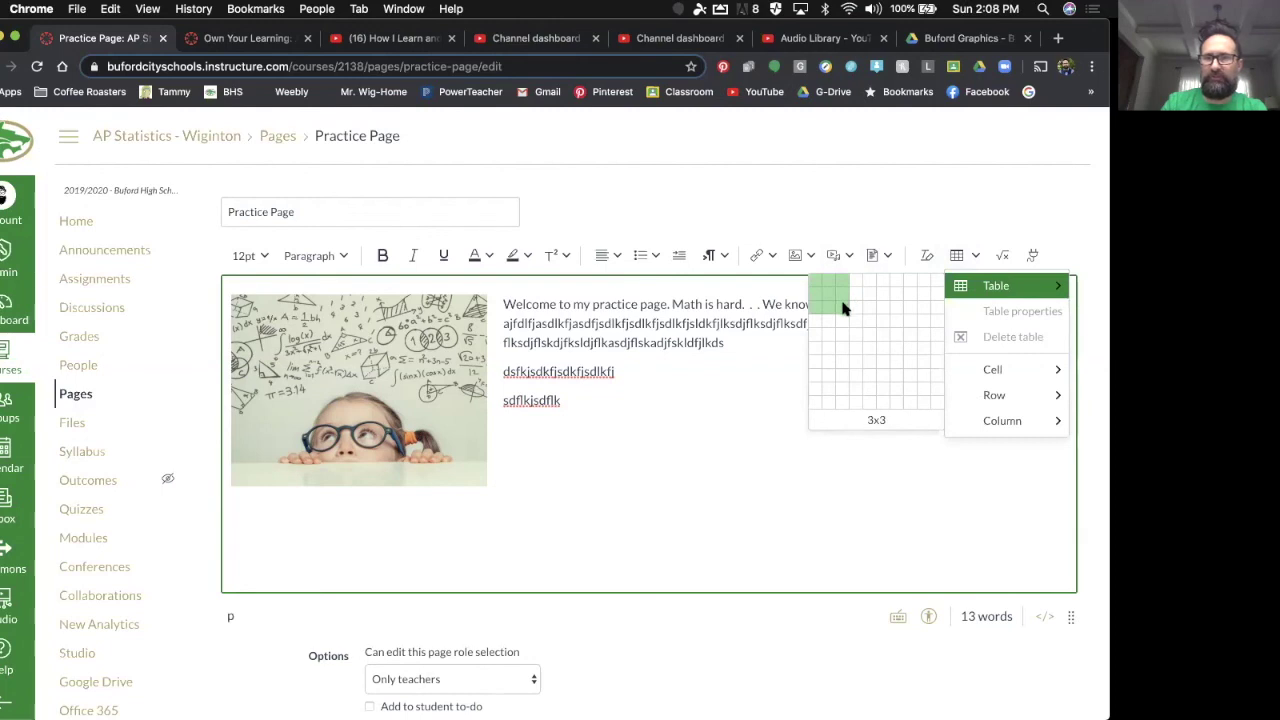
pyautogui.click(843, 309)
pyautogui.scroll(-3, 643, 557)
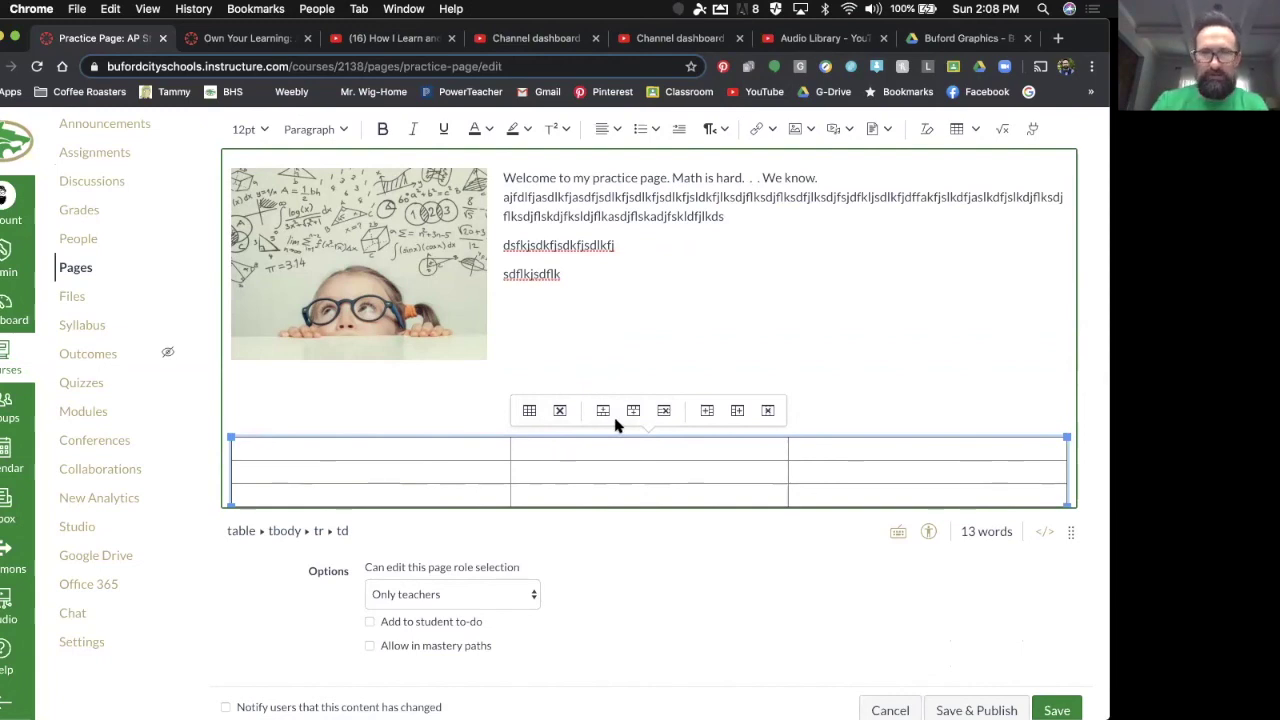
# Step: Upload the image "Oval Wolf HD Foil.png" from the computer into the table's first cell
pyautogui.scroll(3, 760, 386)
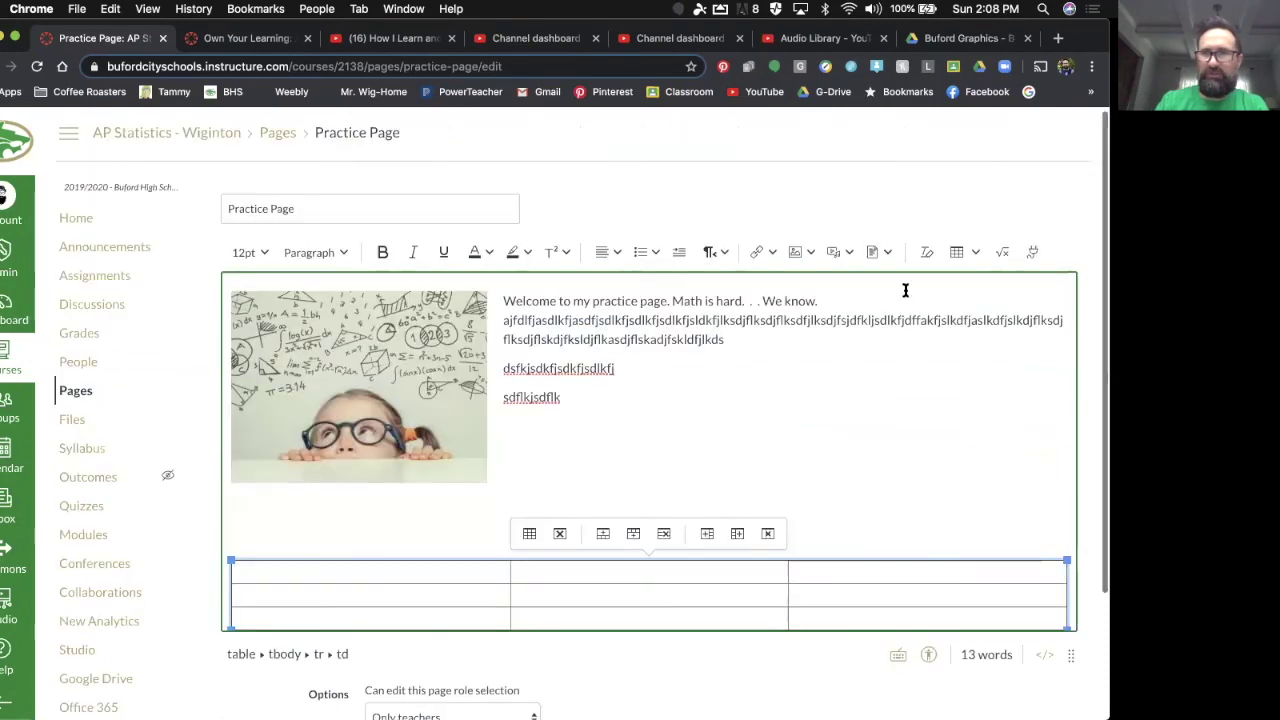
pyautogui.click(803, 252)
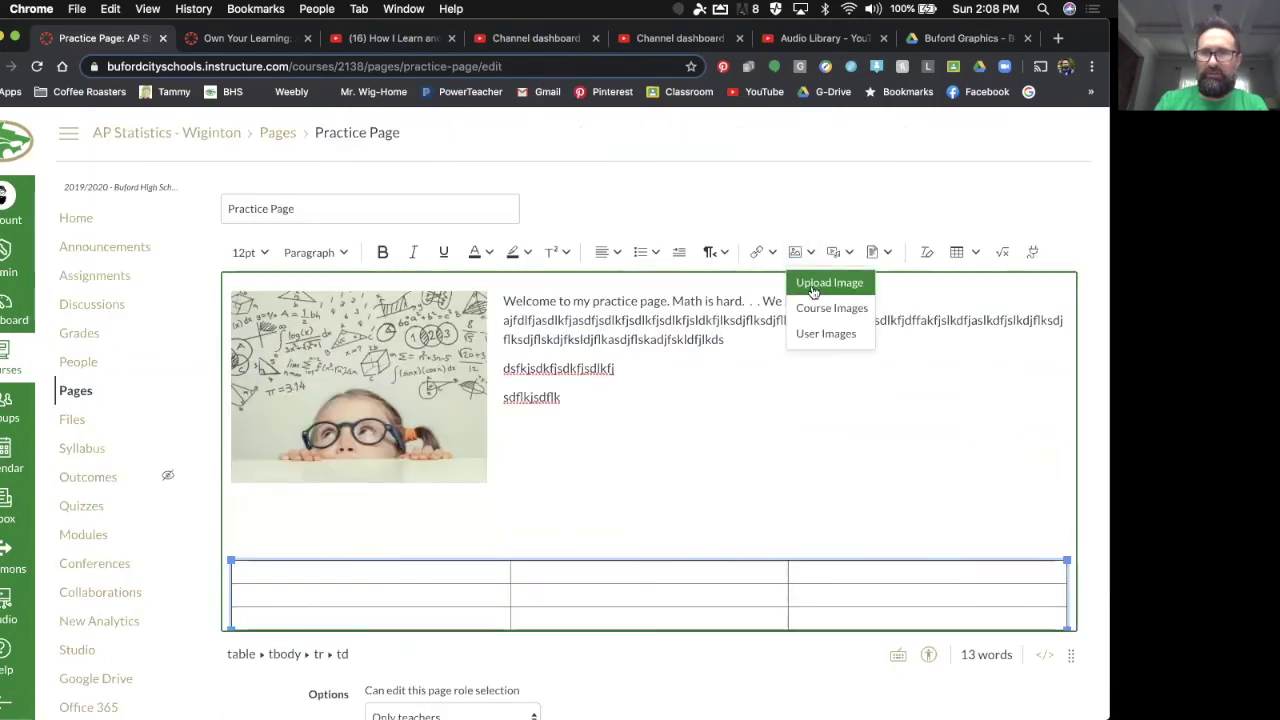
pyautogui.click(813, 286)
pyautogui.click(586, 403)
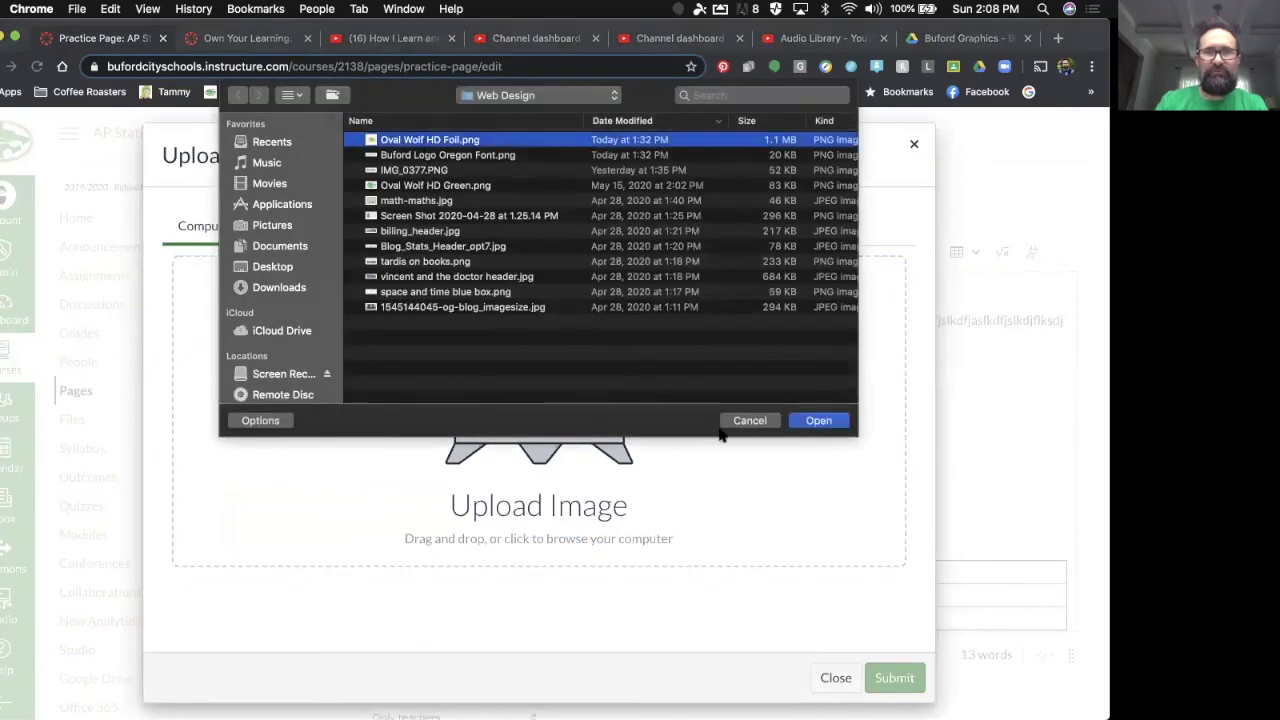
pyautogui.click(818, 422)
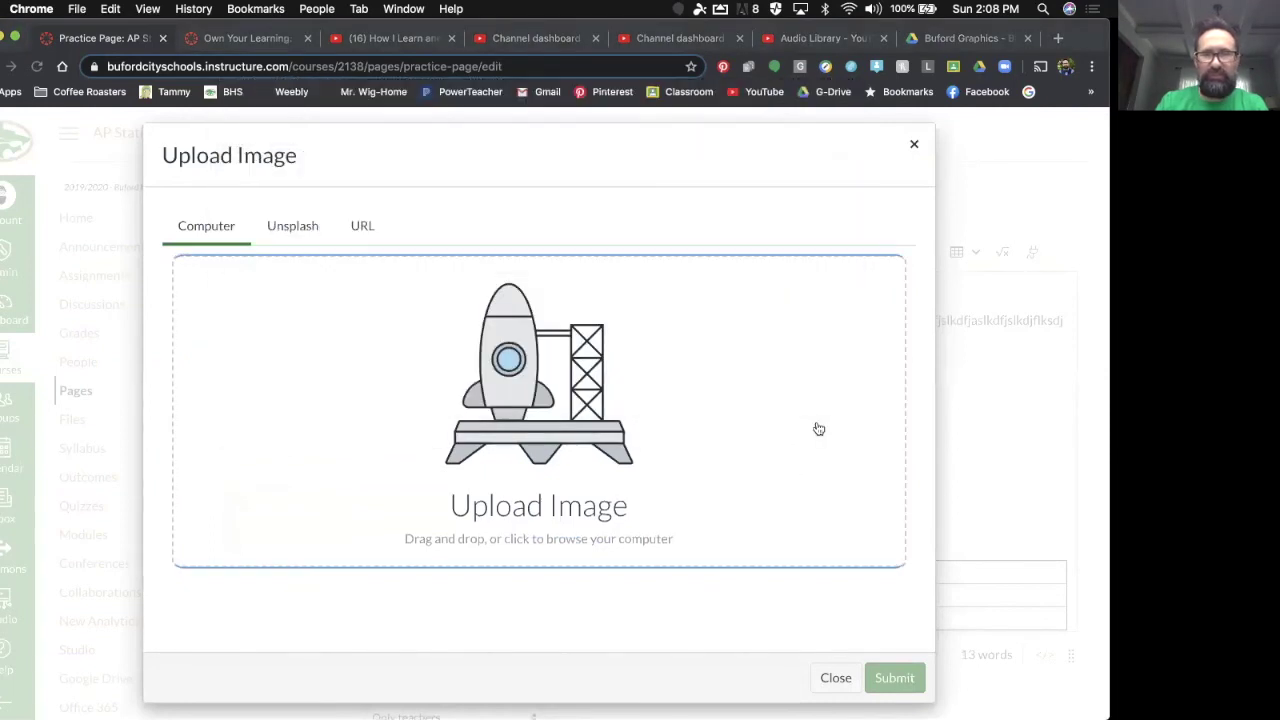
pyautogui.click(894, 677)
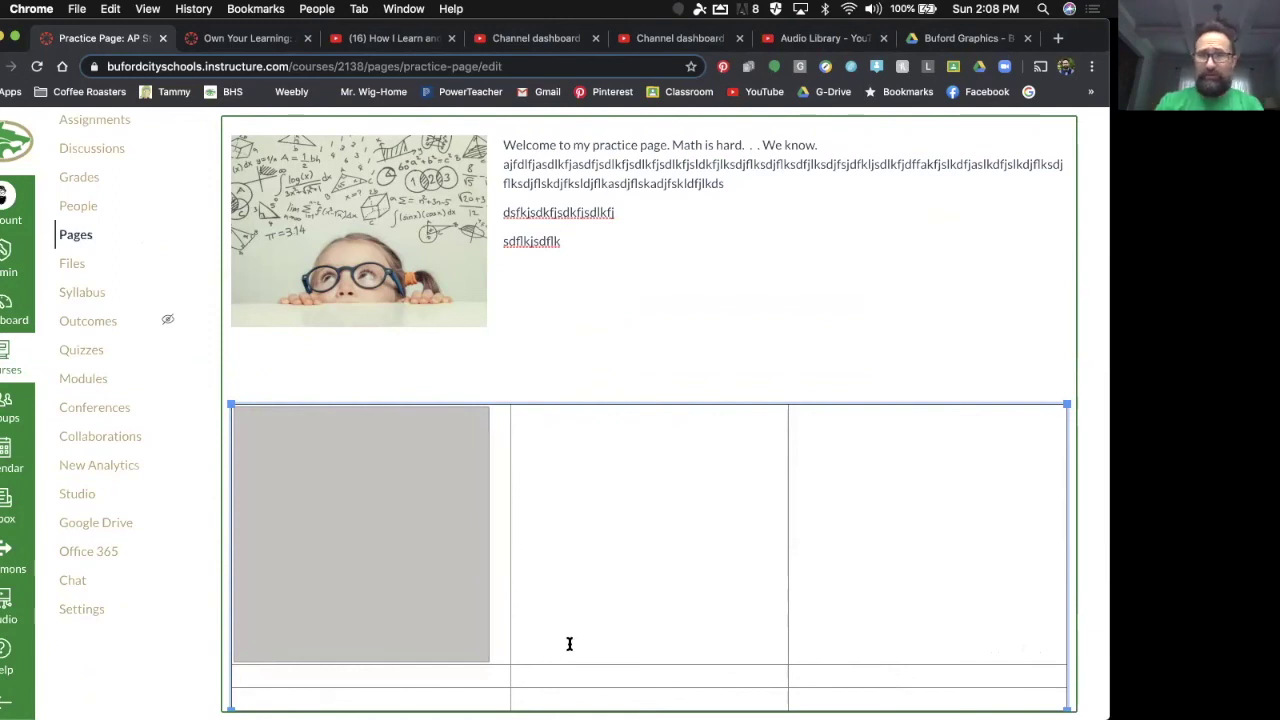
pyautogui.scroll(-1, 514, 591)
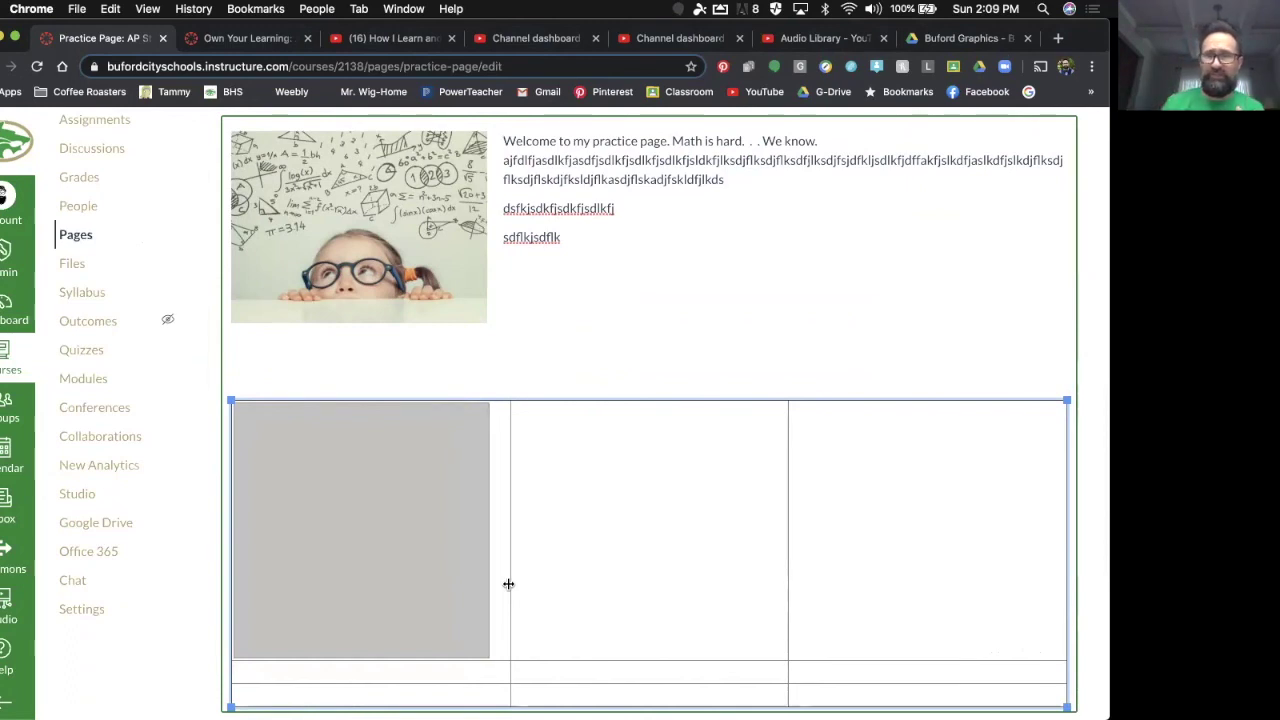
pyautogui.click(540, 583)
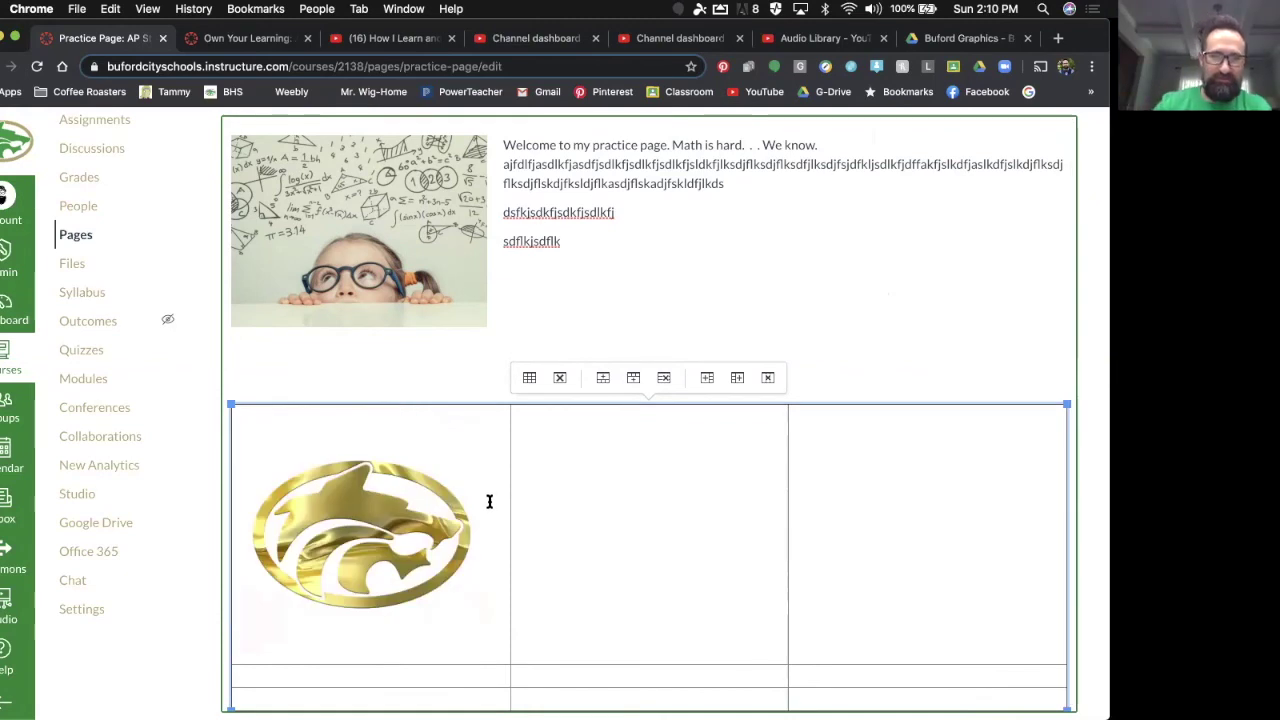
# Step: Merge the second and third cells of the table's first row
pyautogui.click(600, 483)
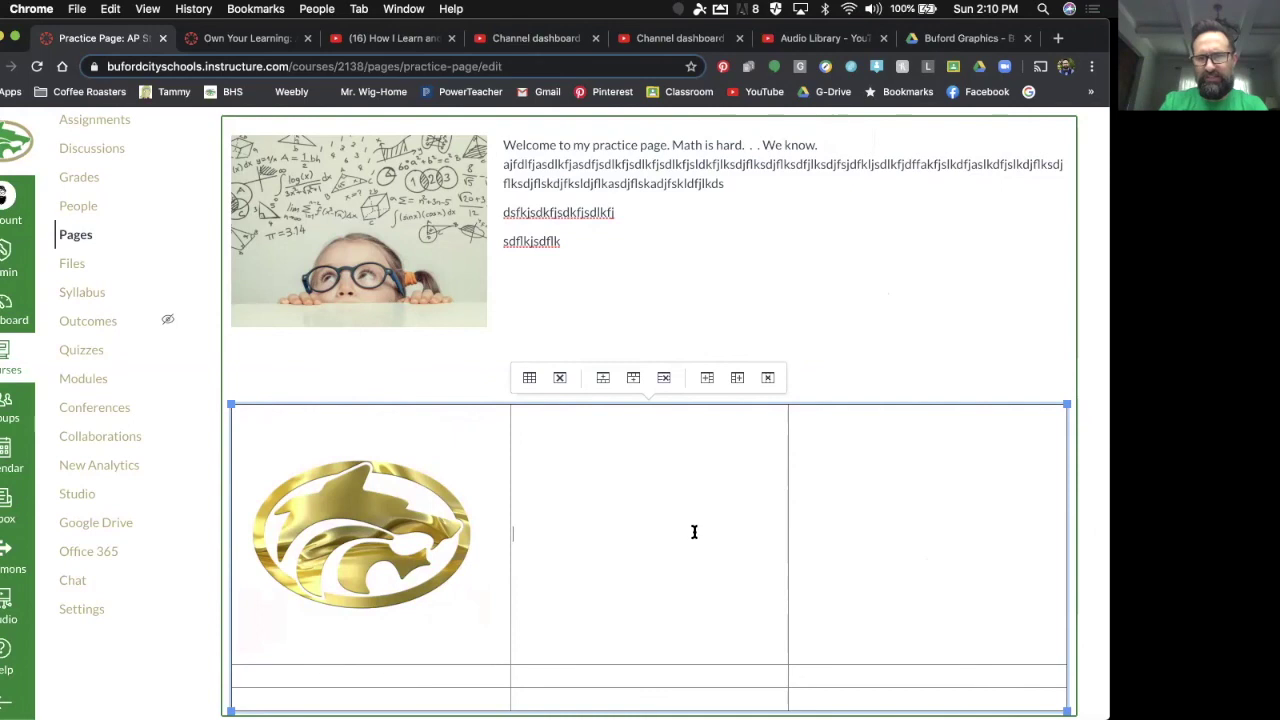
pyautogui.moveTo(800, 529); pyautogui.dragTo(745, 535)
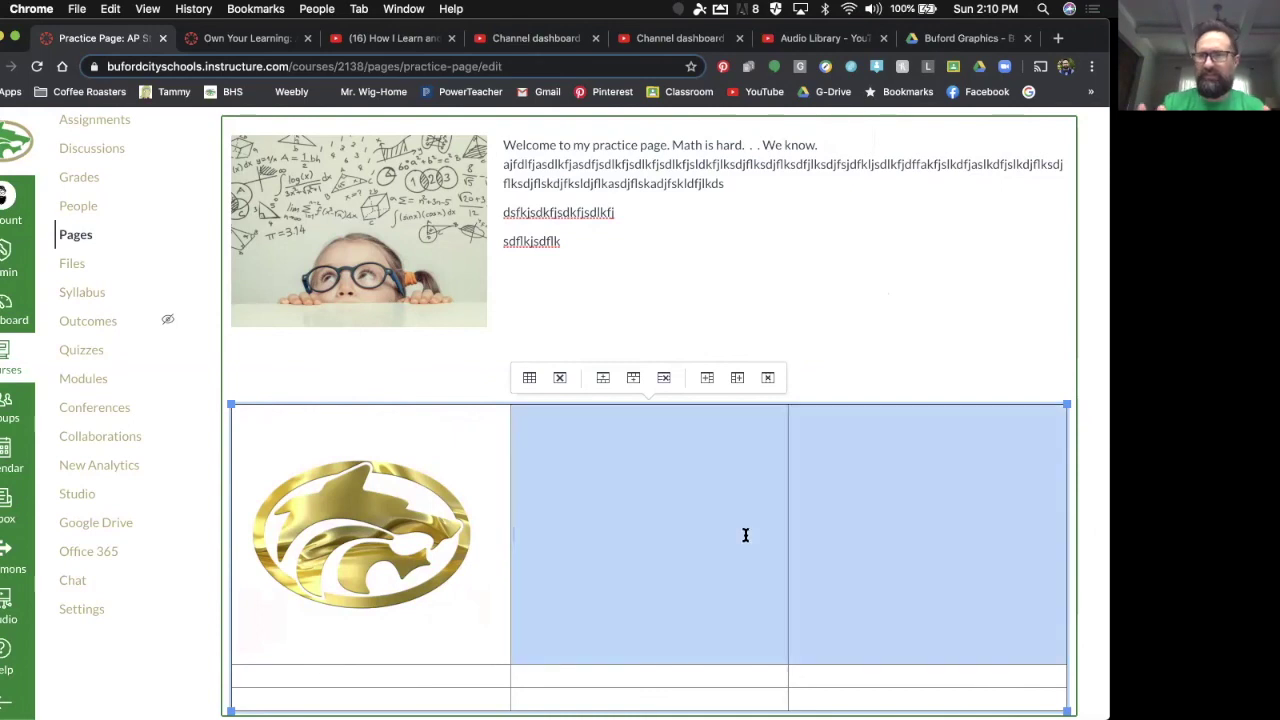
pyautogui.scroll(-3, 745, 535)
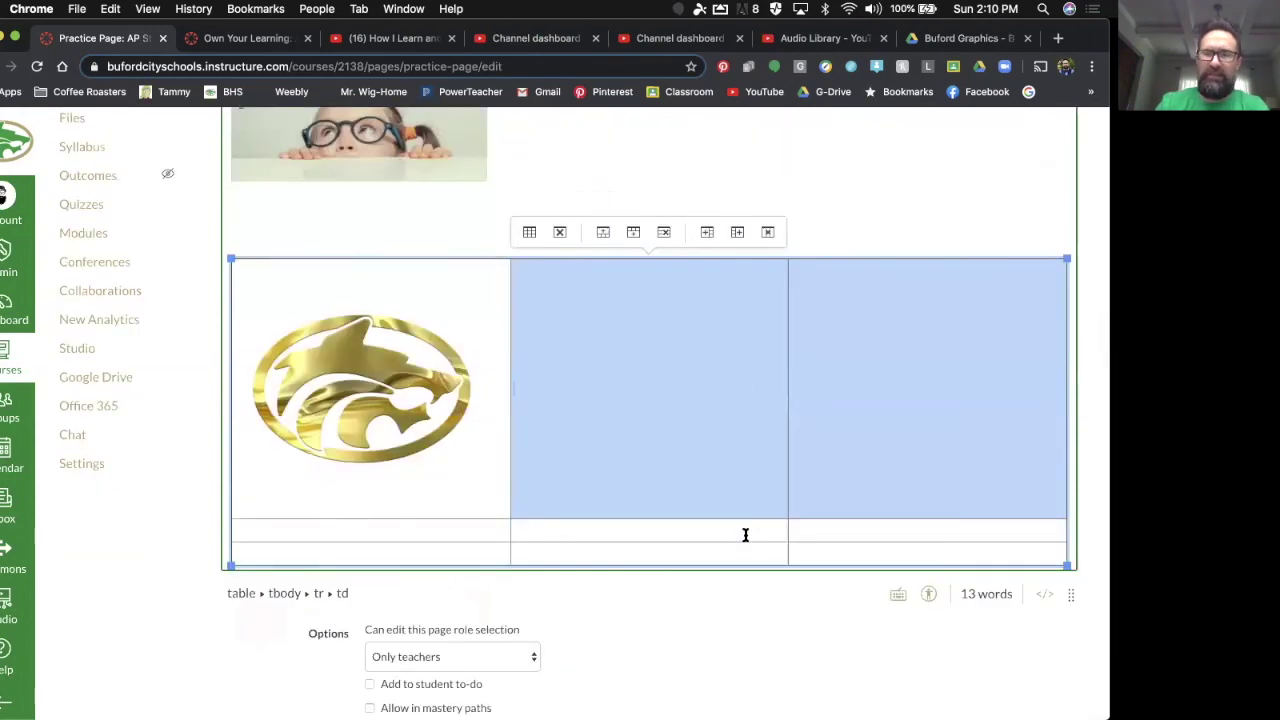
pyautogui.scroll(6, 795, 380)
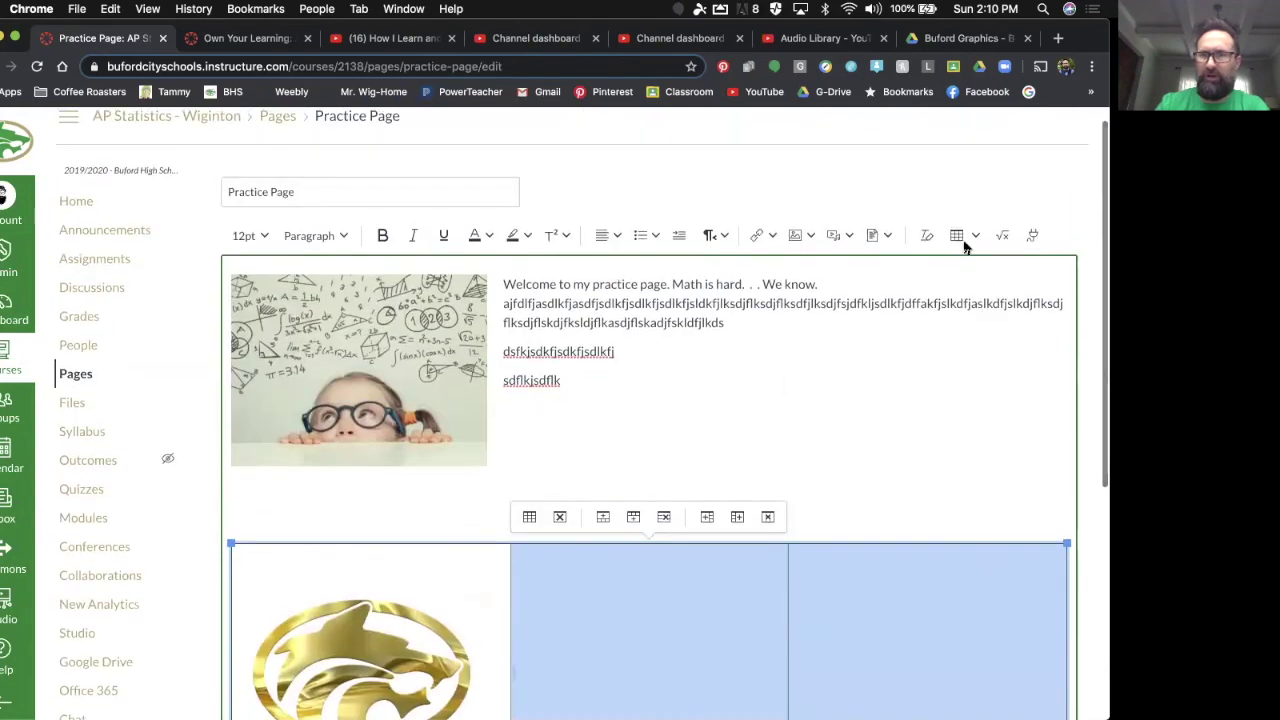
pyautogui.click(971, 238)
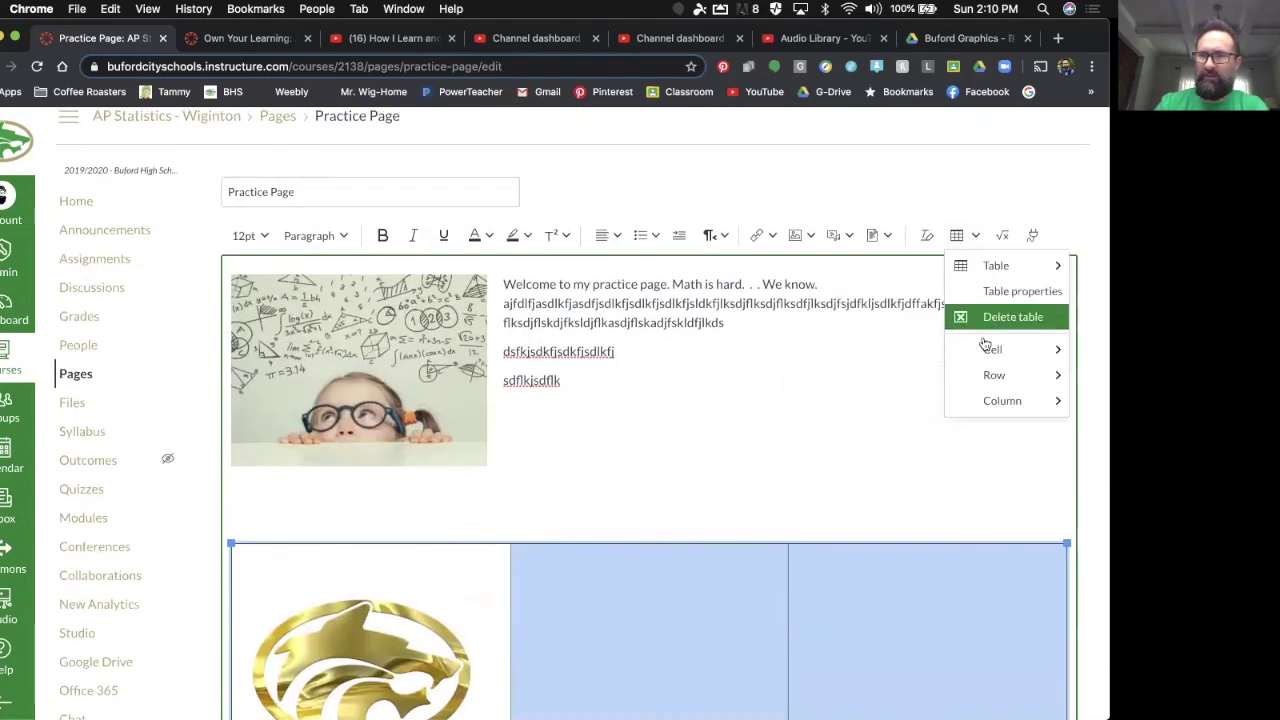
pyautogui.moveTo(987, 348)
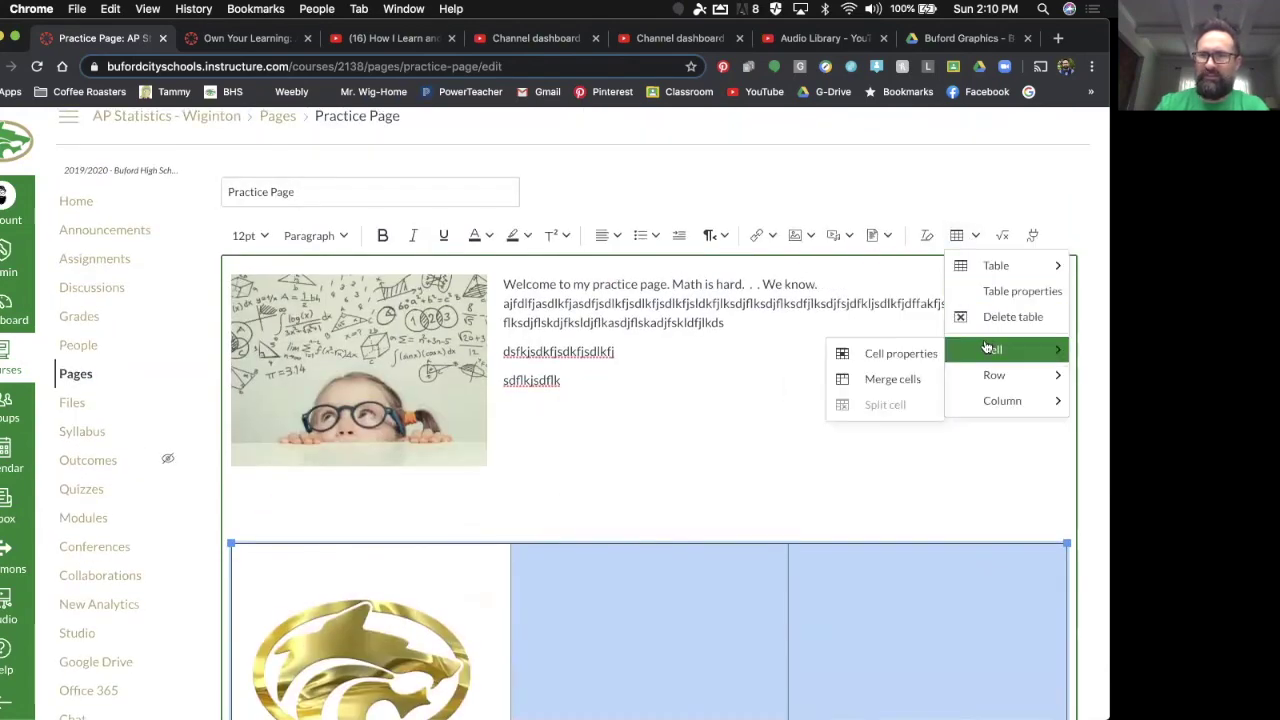
pyautogui.click(922, 378)
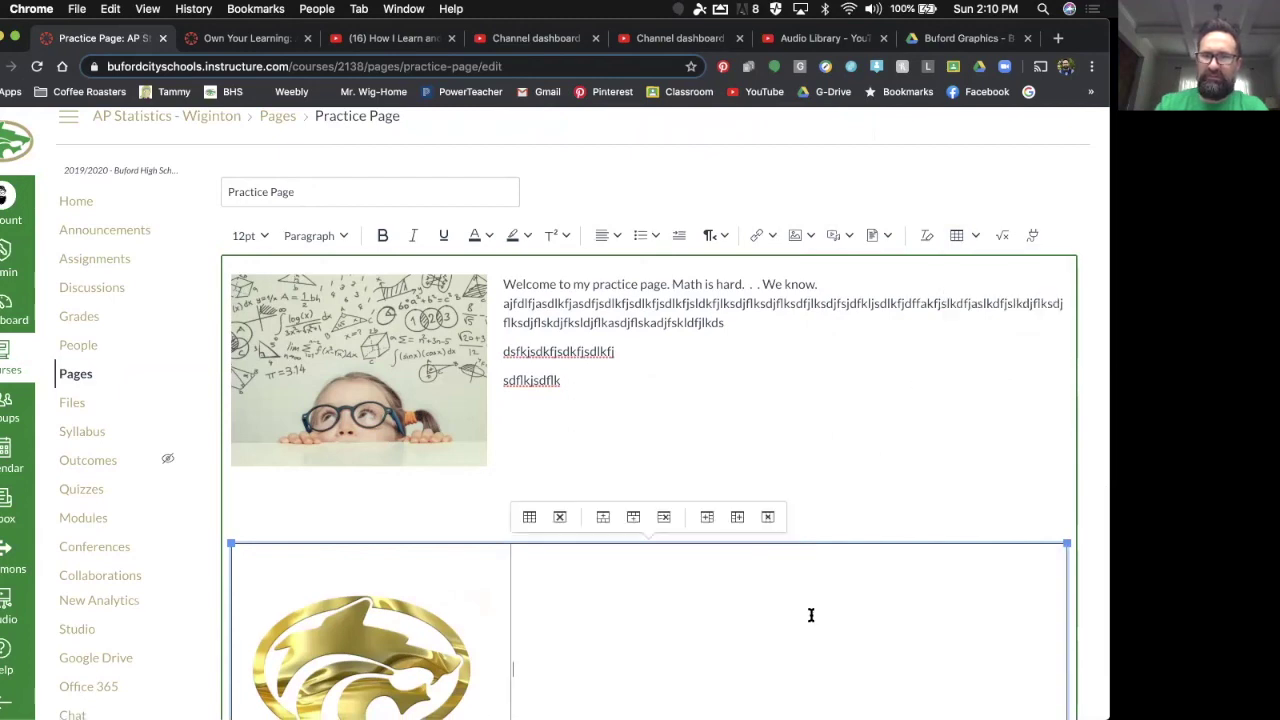
# Step: Fill the merged cell beside the logo with five short paragraphs of random filler letters, starting with "sdkjflskadjfskdjfsdkfjskdljflsdkjfslkd"
pyautogui.scroll(-3, 810, 600)
pyautogui.write('sdkjflskadjfskdjfsdkfjskdljflsdkjfslkd')
pyautogui.press('Return')
pyautogui.write('sadfkjsdlfkjsdlkfjsd')
pyautogui.press('Return')
pyautogui.write('slfksajdflksjdf')
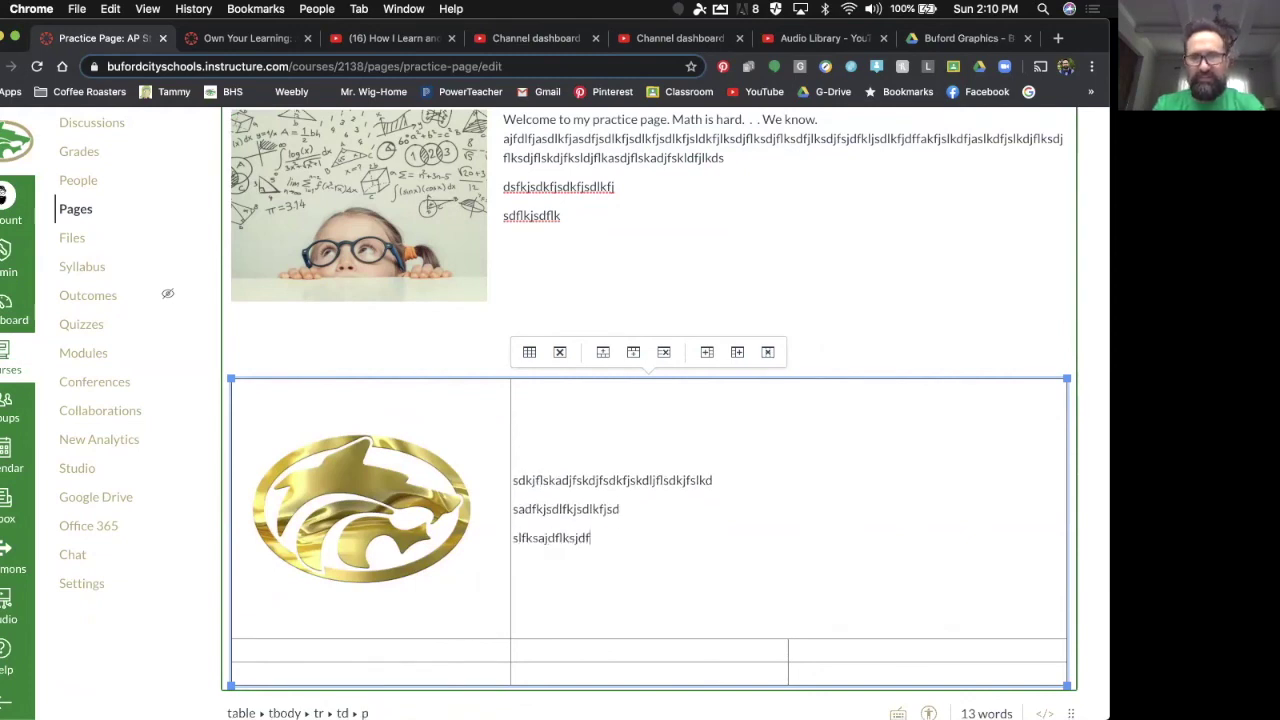
pyautogui.write('lksjdf')
pyautogui.press('Return')
pyautogui.write('sdlfkjsdlkfjsf')
pyautogui.press('Return')
pyautogui.write('sdlkfjsdlkfjsdlkfj')
pyautogui.scroll(-1, 715, 553)
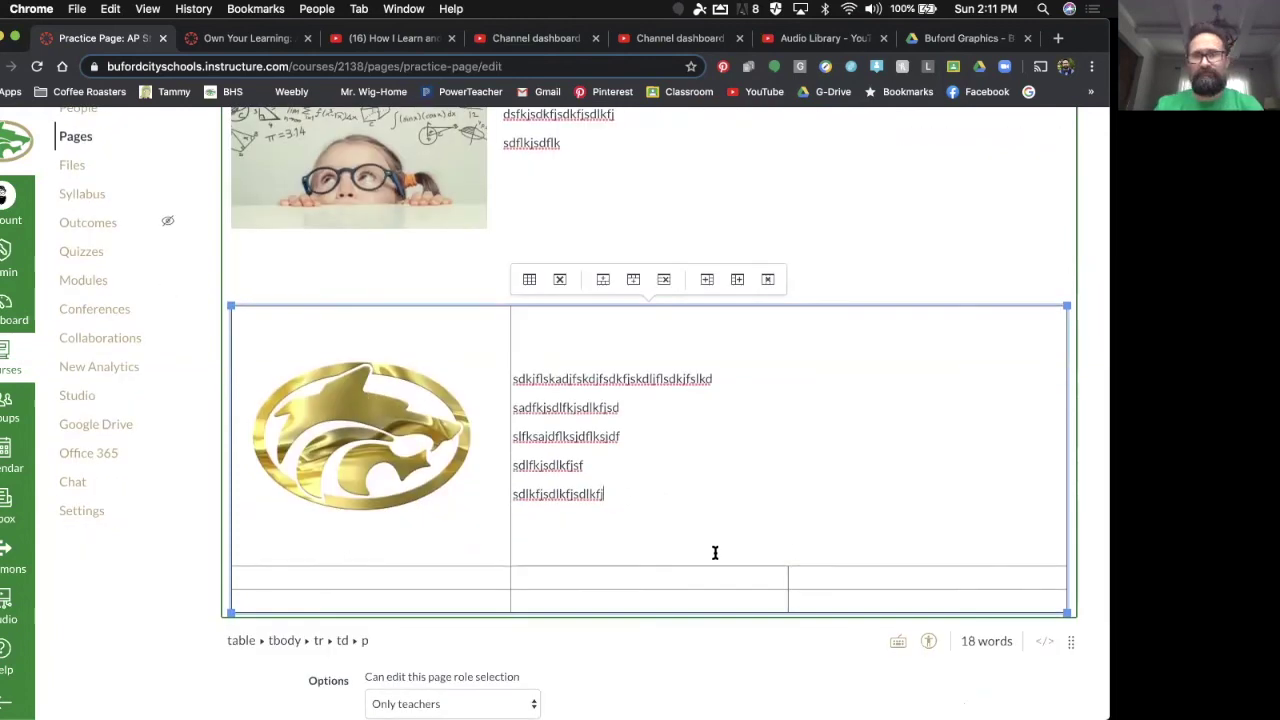
pyautogui.click(436, 573)
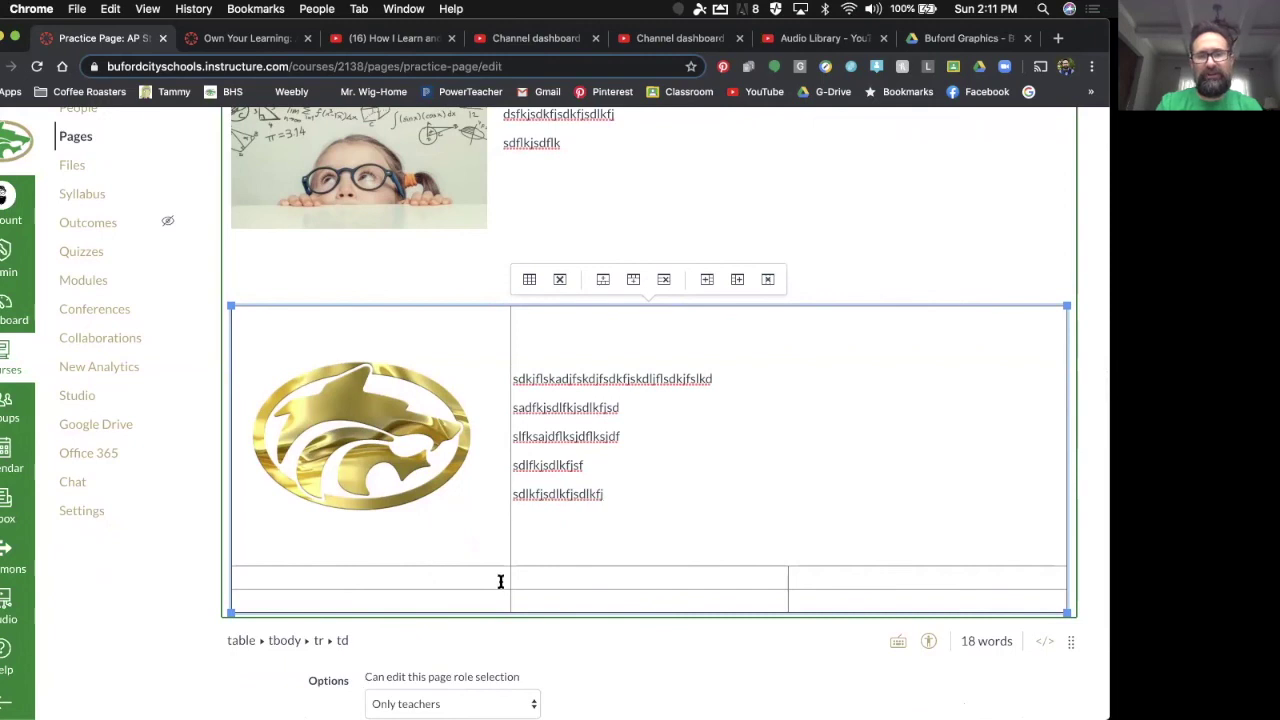
pyautogui.click(852, 570)
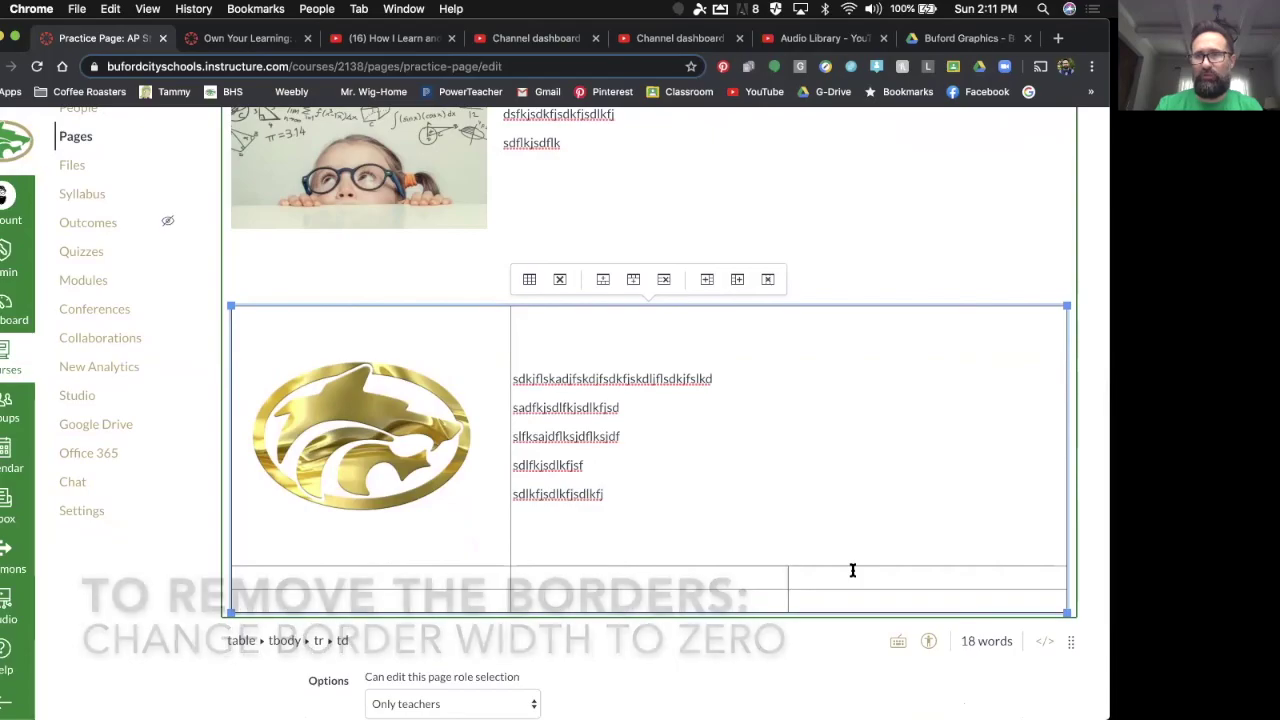